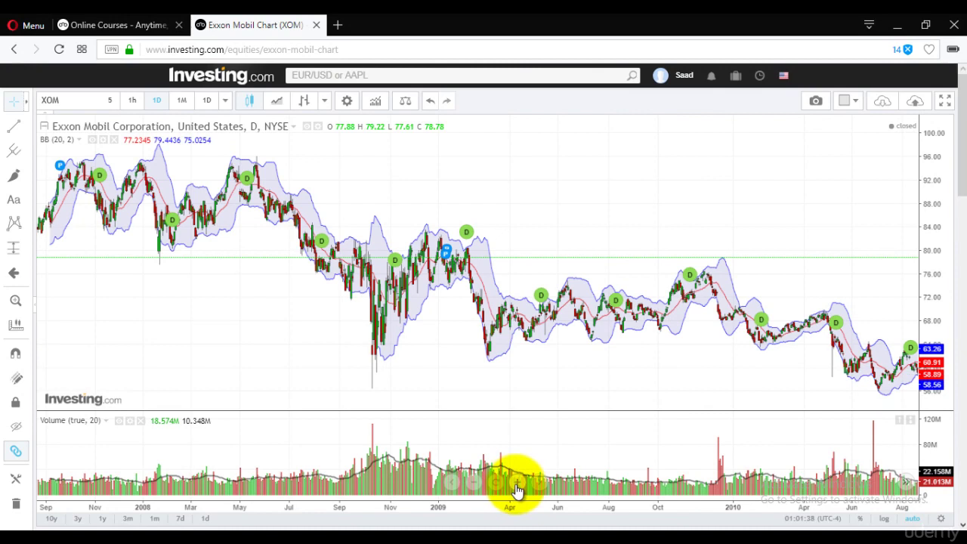
Step: Examine the daily Exxon Mobil candles and Bollinger Bands at close range, advancing the chart bar by bar from August to 1 October 2010
scroll(516, 489, "up", 10)
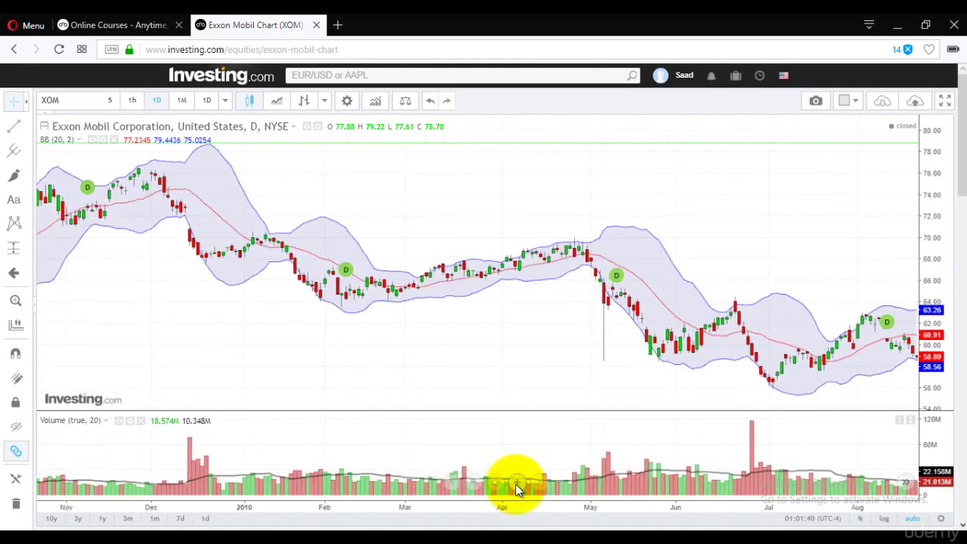
scroll(517, 489, "up", 5)
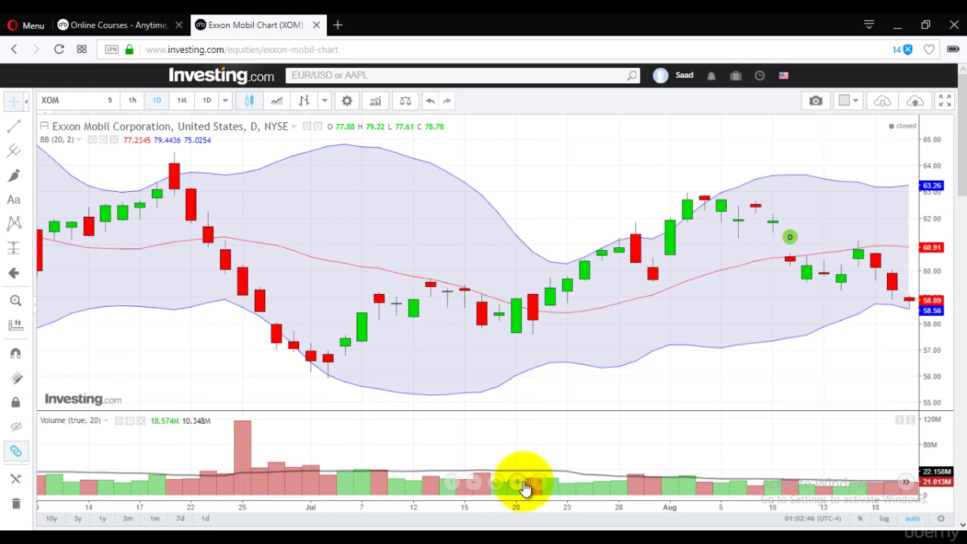
left_click(525, 488)
left_click(541, 487)
left_click(541, 484)
left_click(541, 484)
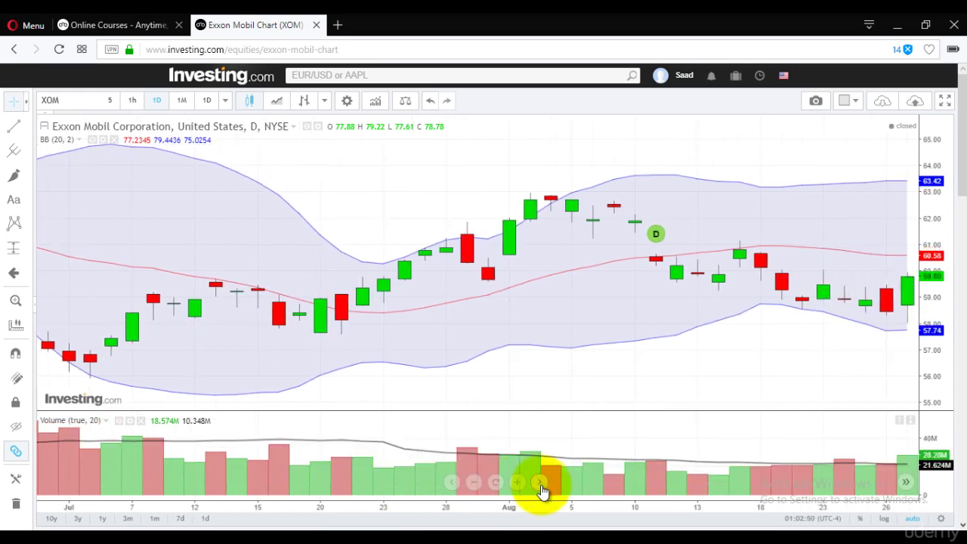
left_click(541, 484)
left_click(541, 483)
left_click(541, 483)
left_click(541, 483)
left_click(541, 483)
left_click(541, 483)
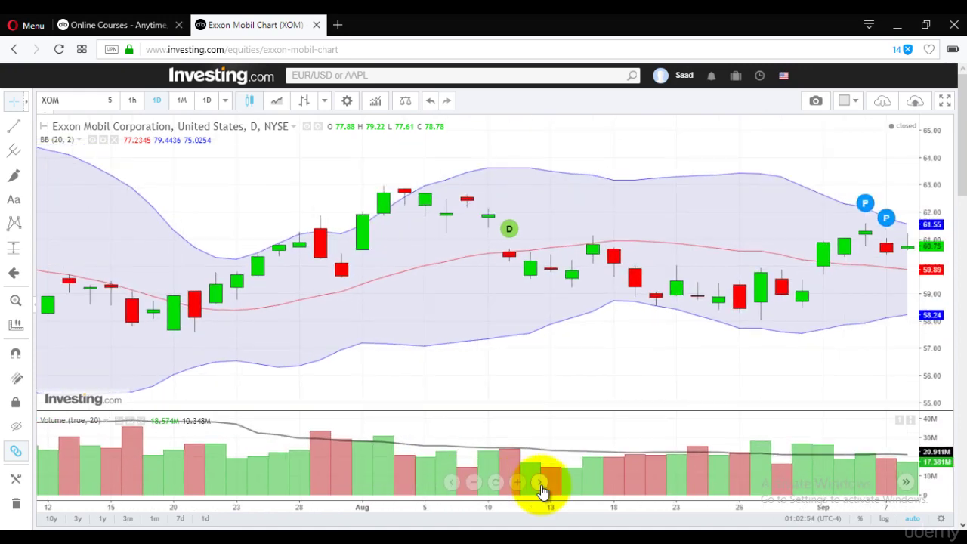
left_click(541, 483)
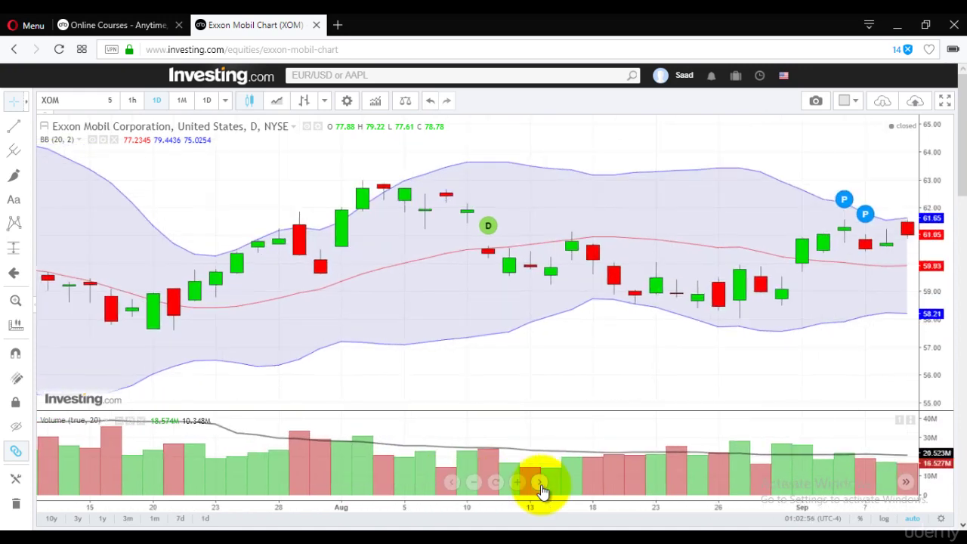
left_click(541, 483)
left_click(541, 483)
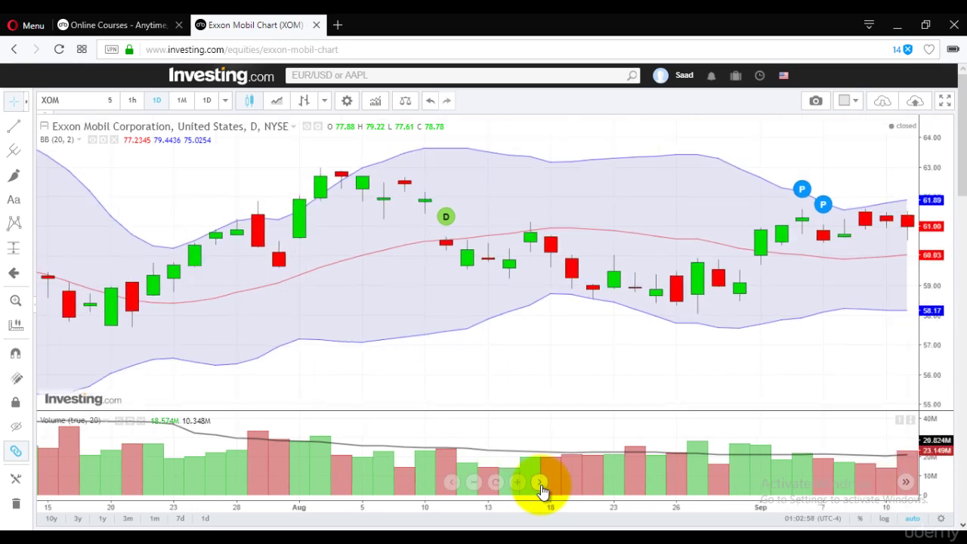
left_click(541, 484)
left_click(541, 483)
left_click(541, 483)
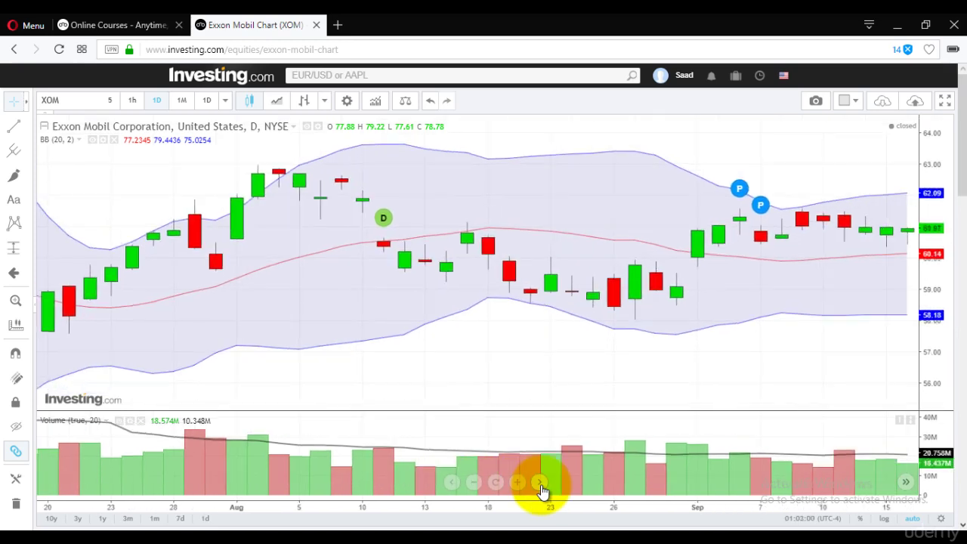
left_click(541, 484)
left_click(540, 484)
left_click(541, 484)
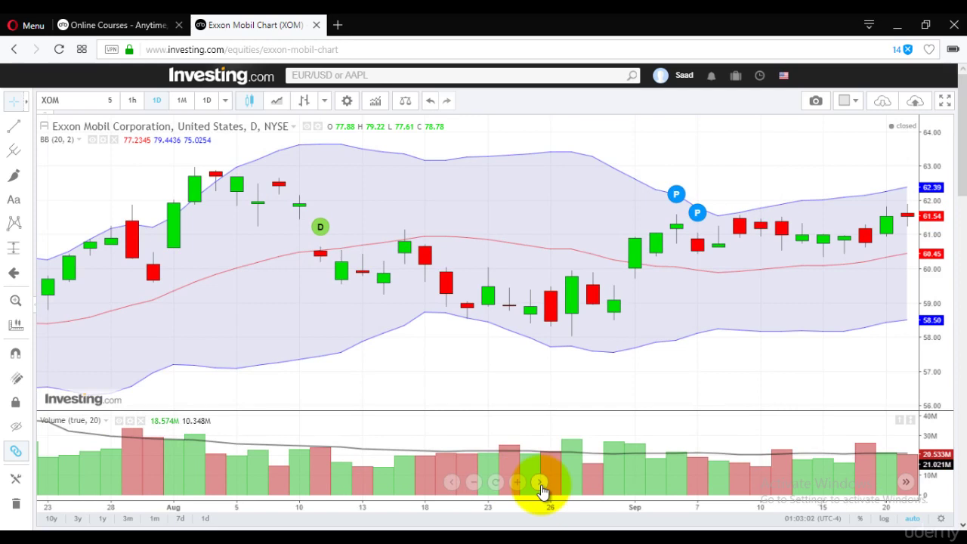
left_click(541, 483)
left_click(541, 484)
left_click(541, 483)
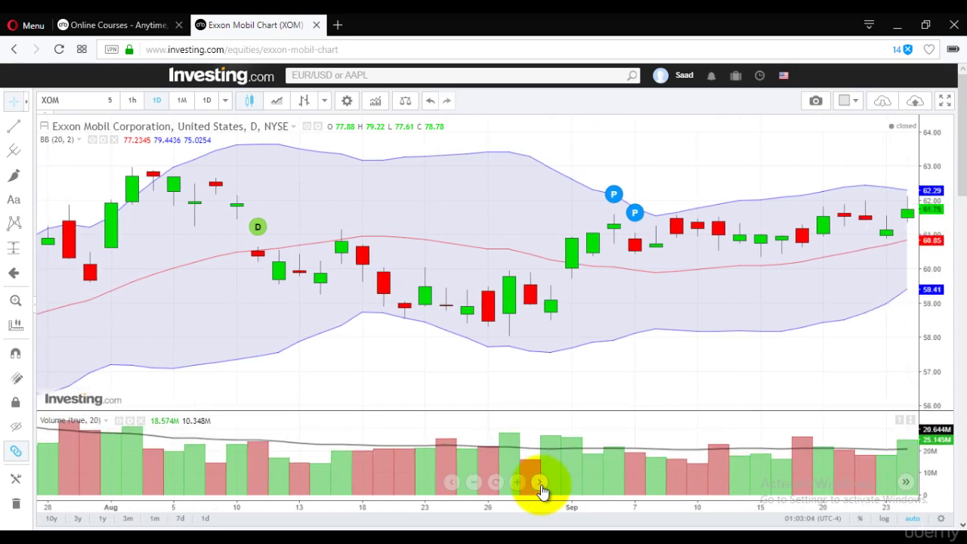
left_click(540, 483)
left_click(541, 483)
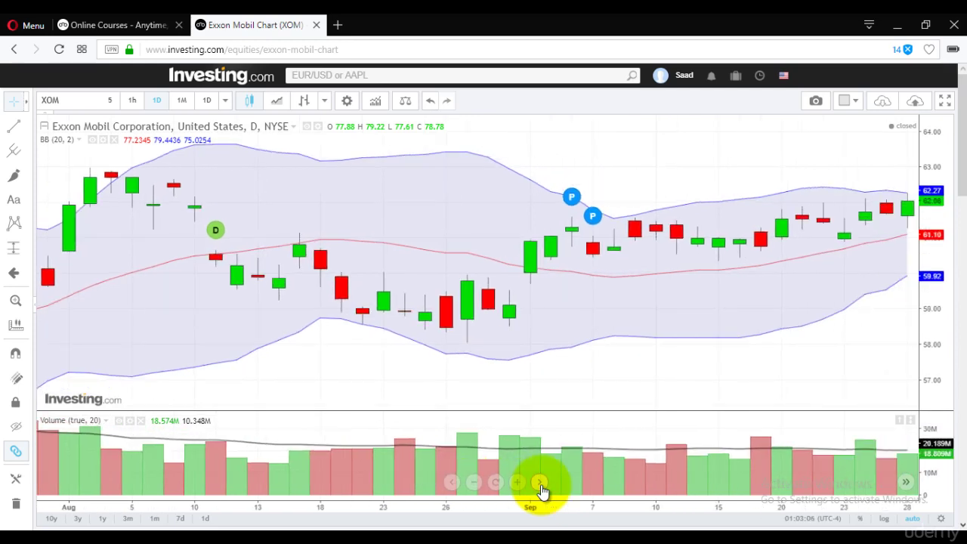
left_click(540, 483)
left_click(541, 484)
left_click(541, 483)
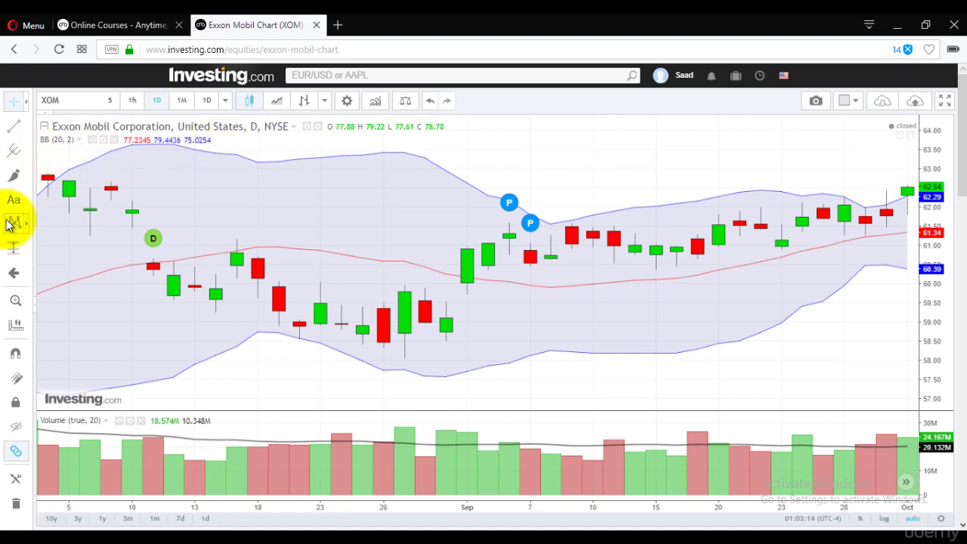
Step: Place an up-arrow icon below the 1 October 2010 candle, at about the 58.68 price level
left_click(16, 278)
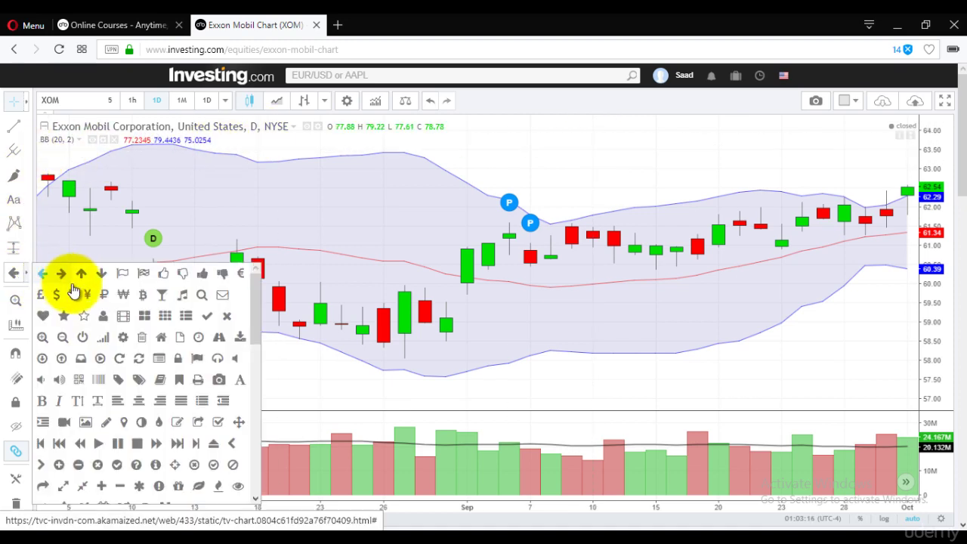
left_click(76, 278)
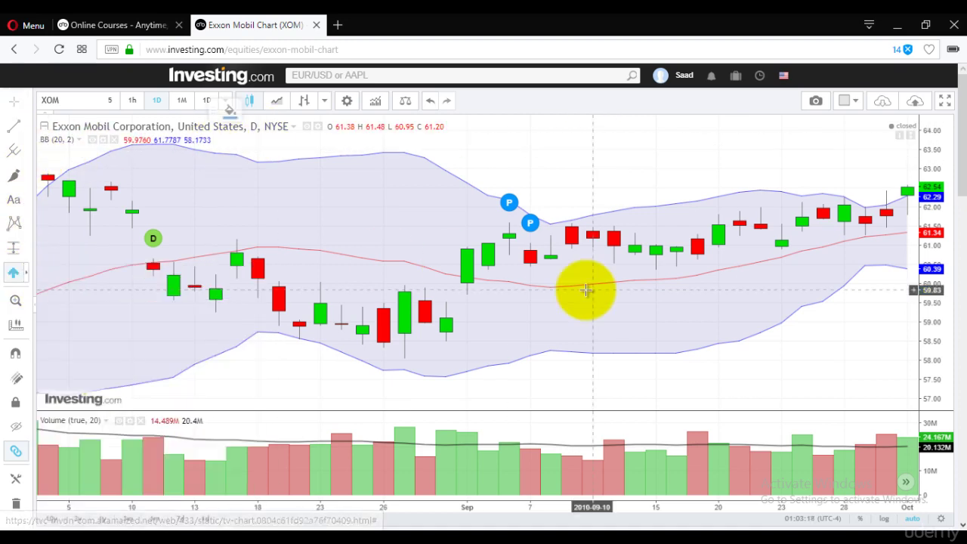
left_click(905, 332)
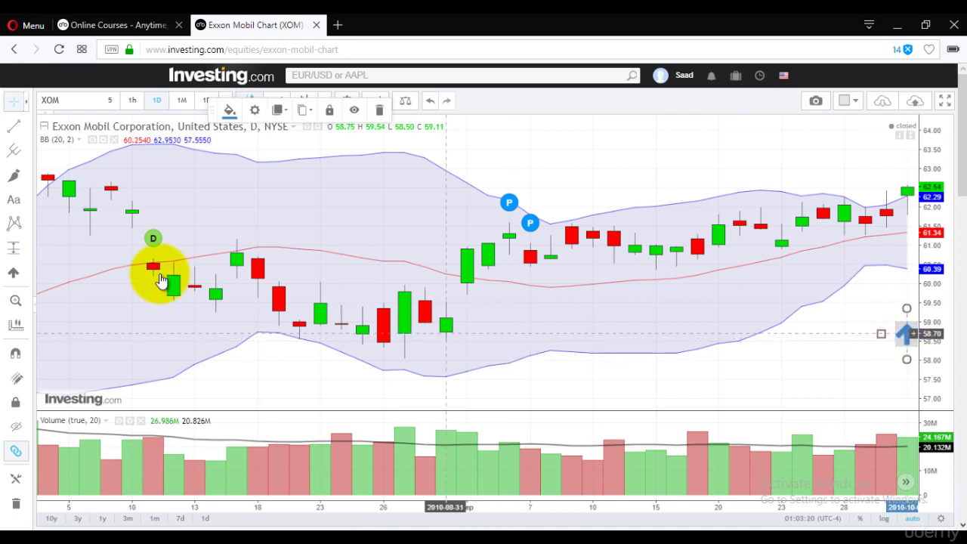
Step: Draw a horizontal line at 62.54, level with the 1 October candle's close, and color it red
left_click(11, 132)
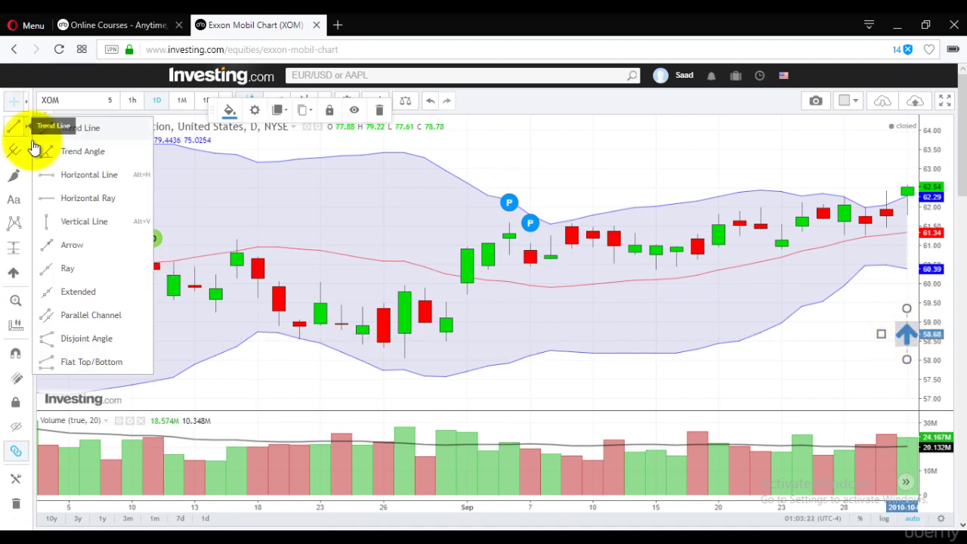
left_click(87, 176)
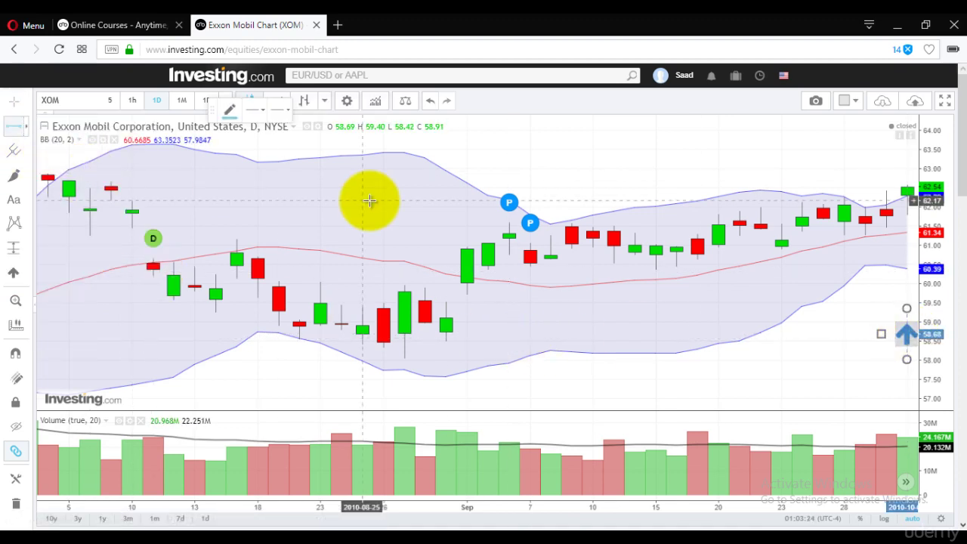
left_click(720, 187)
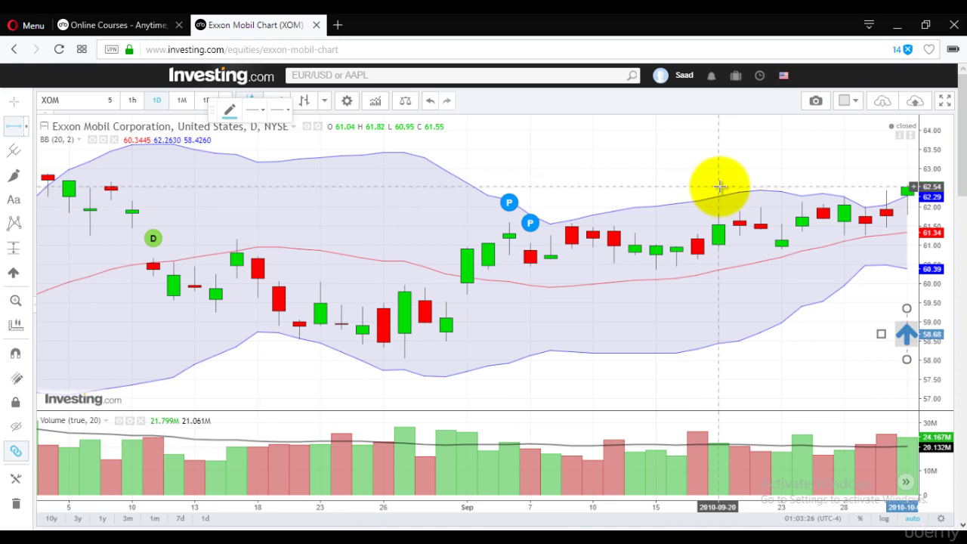
left_click(229, 110)
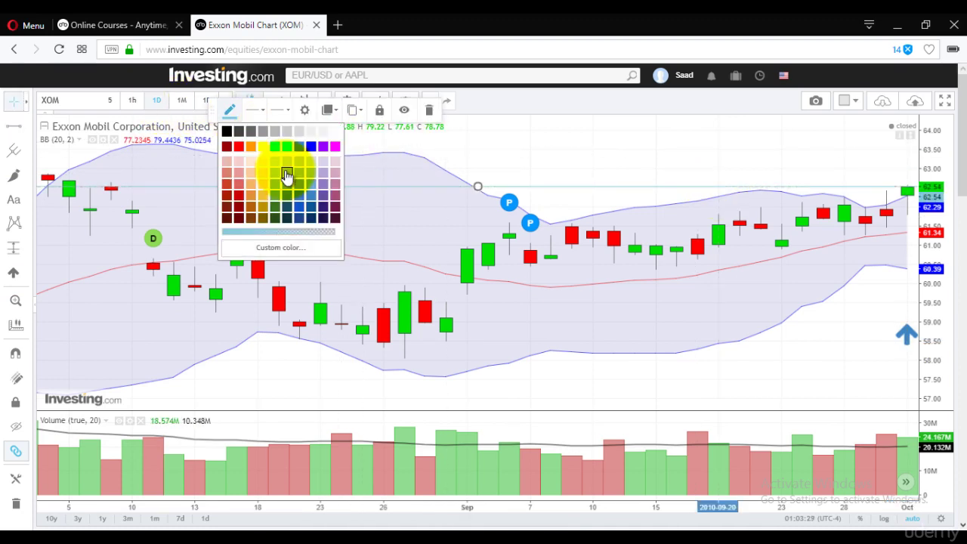
left_click(237, 147)
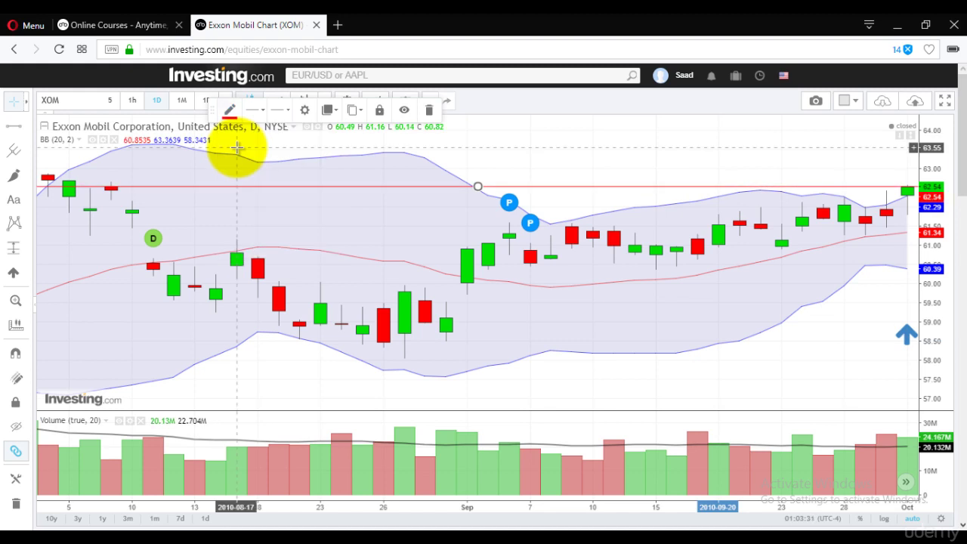
Step: Add a second red horizontal line below the first one and adjust its level to 61.27
left_click(16, 127)
left_click(97, 176)
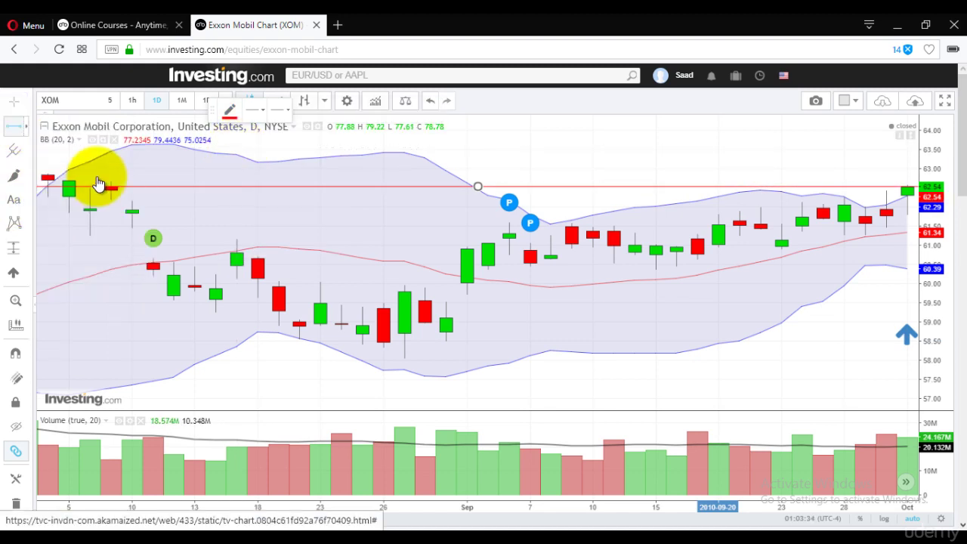
left_click(469, 237)
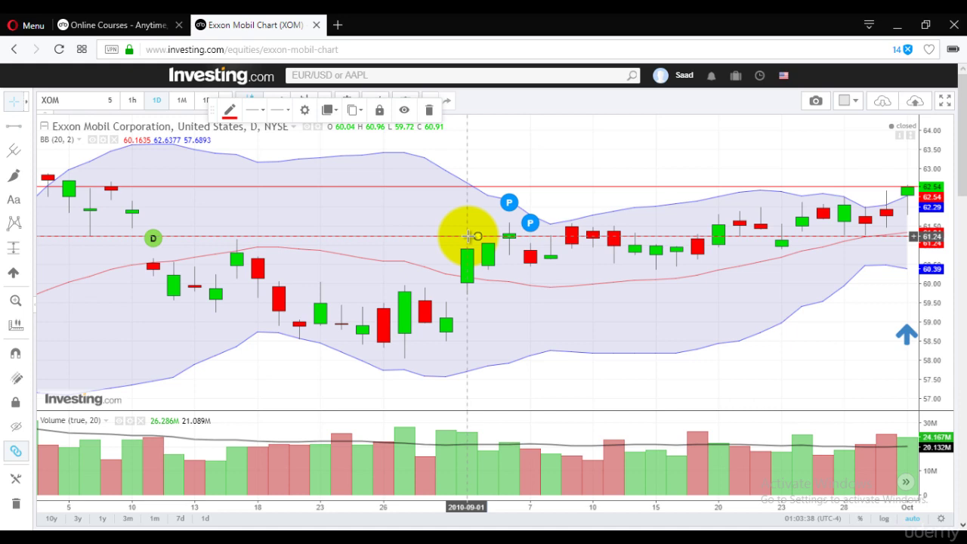
left_click(896, 292)
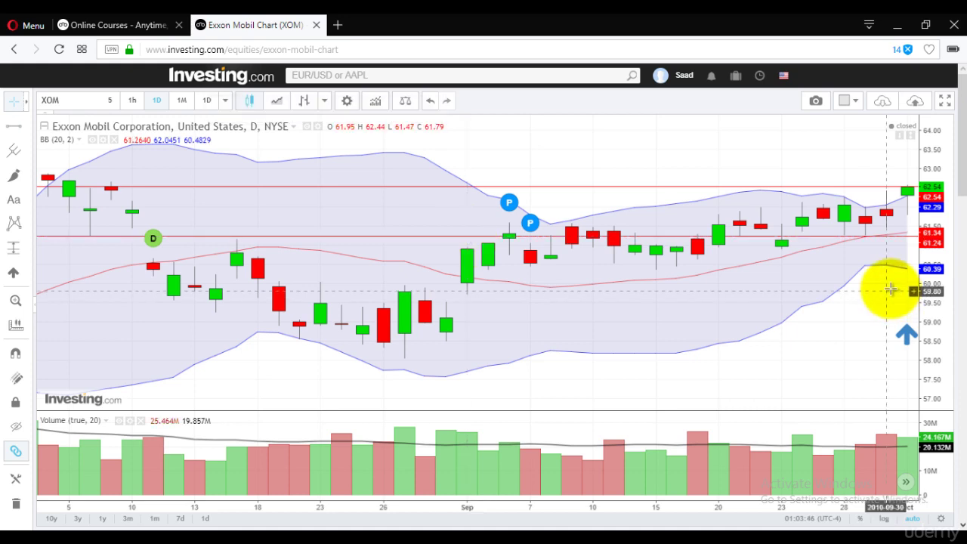
left_click(894, 240)
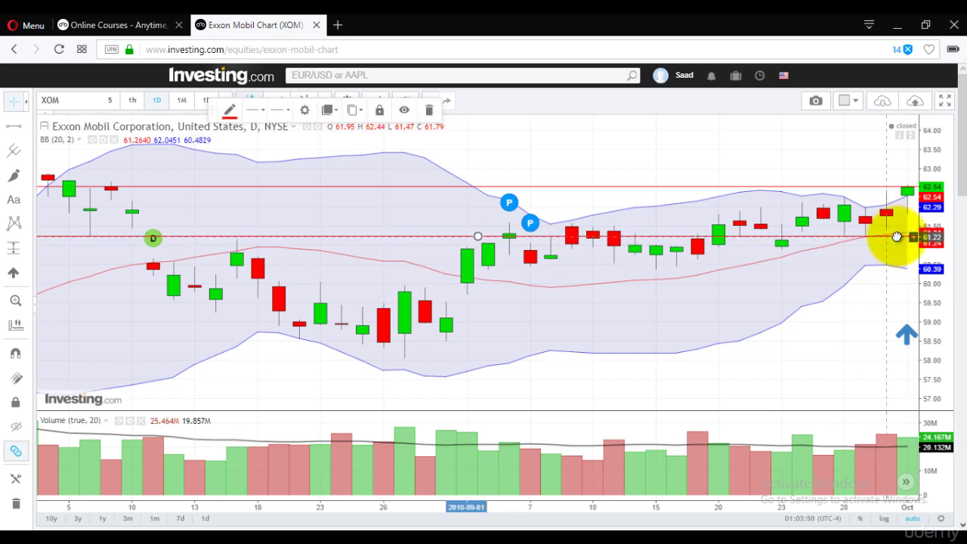
left_click_drag(896, 237, 898, 236)
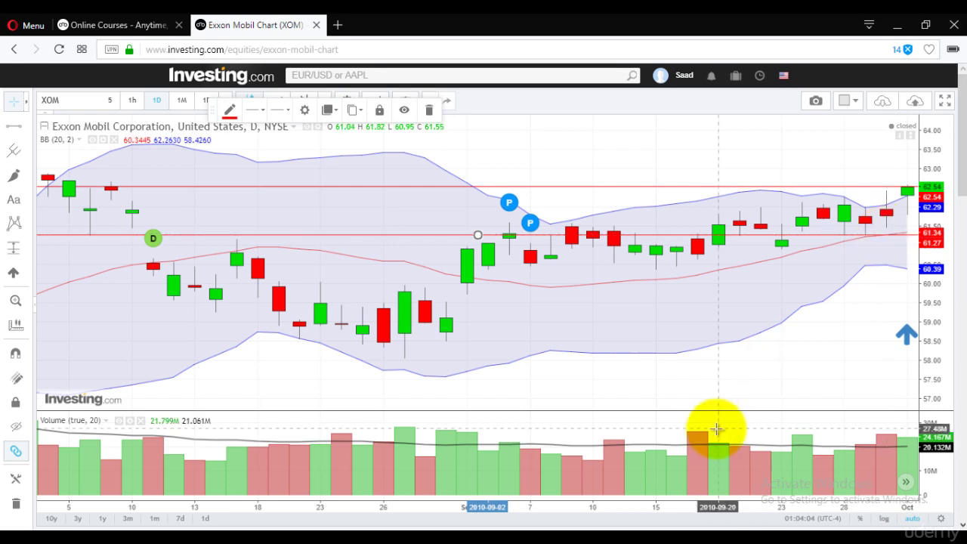
Step: Advance the chart bar by bar to mid-October 2010 and examine how price moves relative to the upper band and the two red lines
left_click(542, 489)
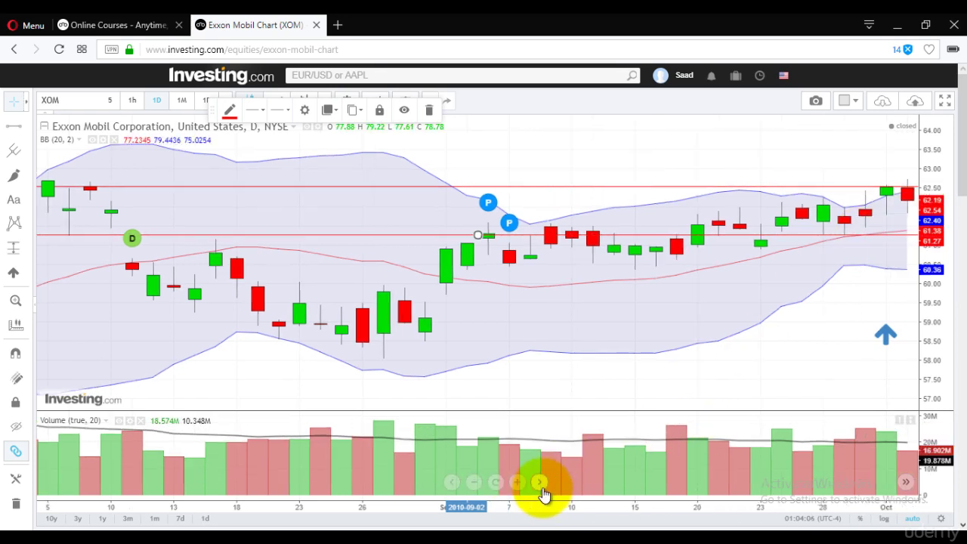
left_click(542, 488)
left_click(542, 489)
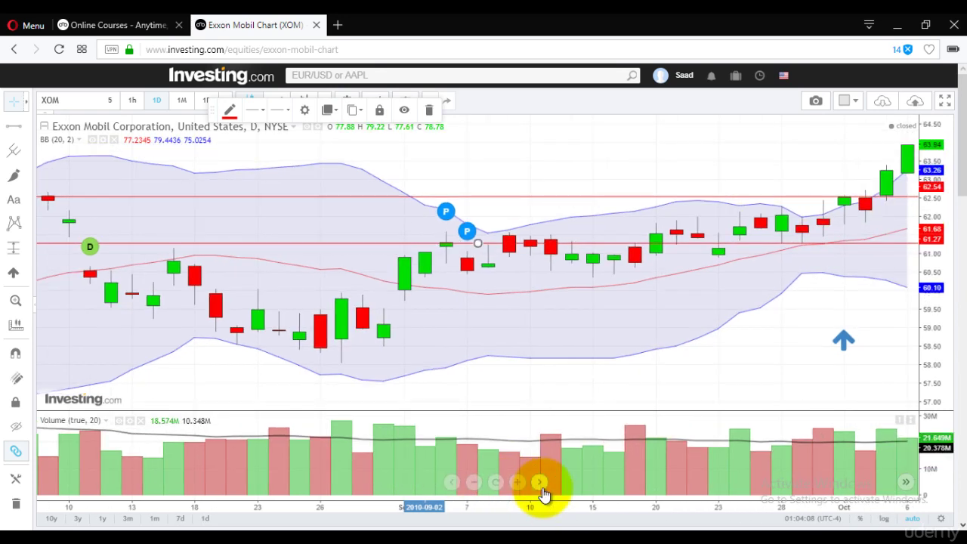
left_click(543, 489)
left_click(543, 489)
left_click(543, 489)
left_click(543, 489)
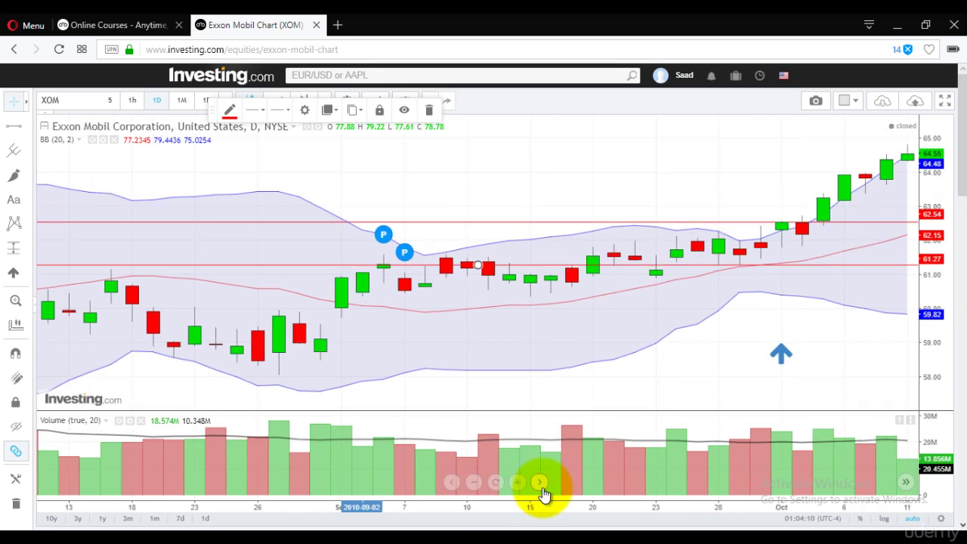
left_click(542, 489)
left_click(543, 489)
left_click(543, 488)
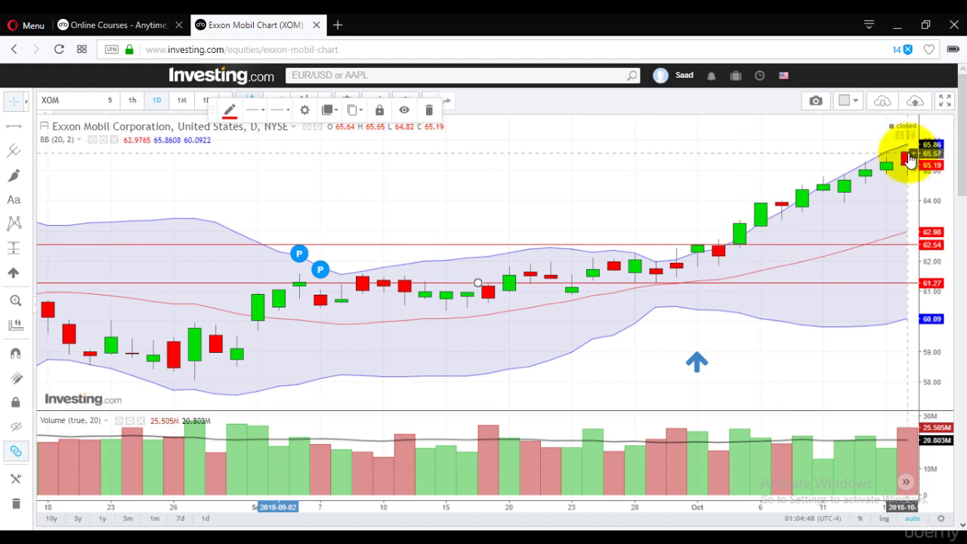
left_click(843, 284)
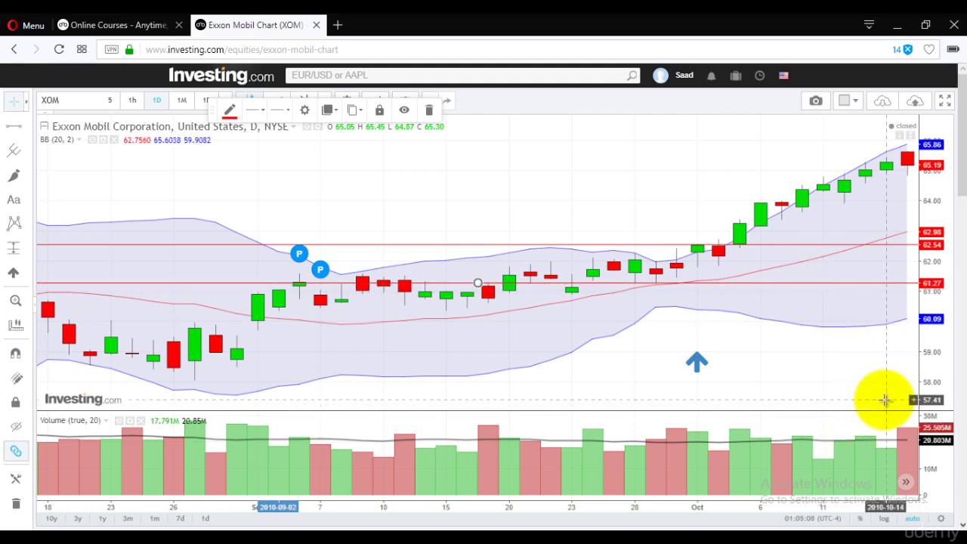
left_click(817, 244)
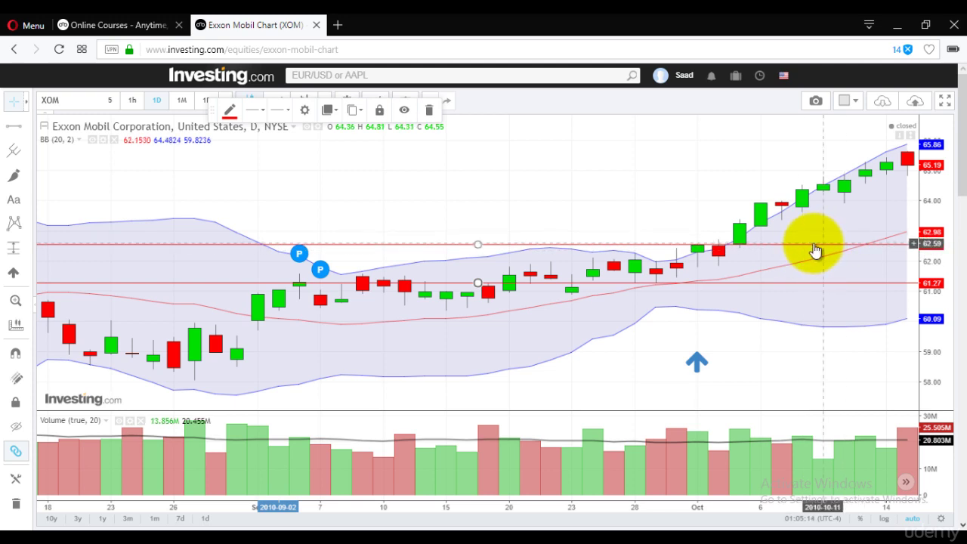
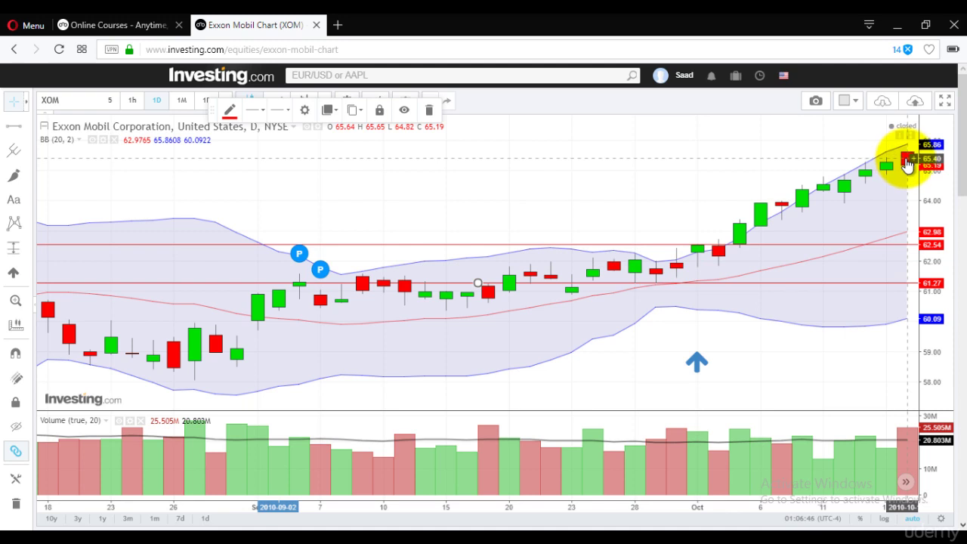
Step: Dismiss the trade server disconnection message and advance the chart bar by bar to 22 October 2010
mouse_move(531, 471)
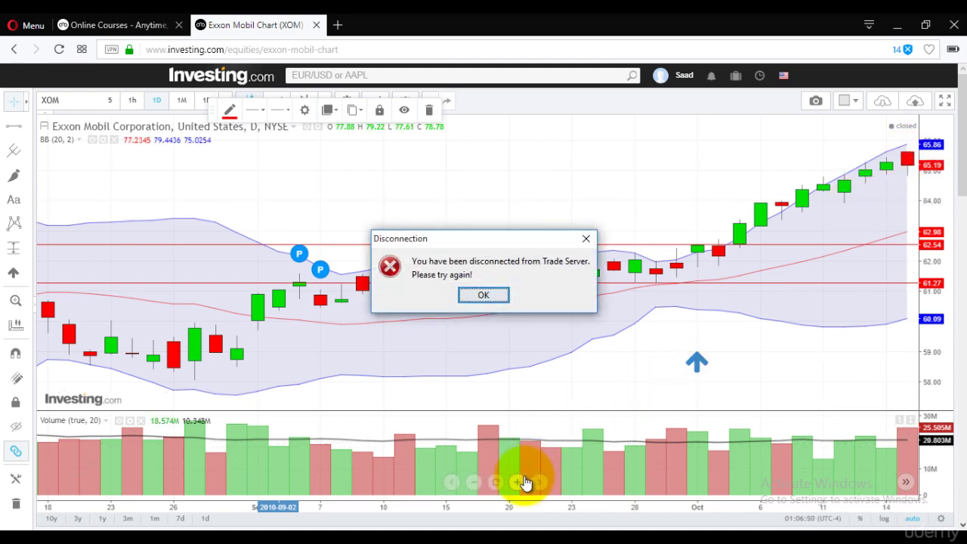
left_click(484, 295)
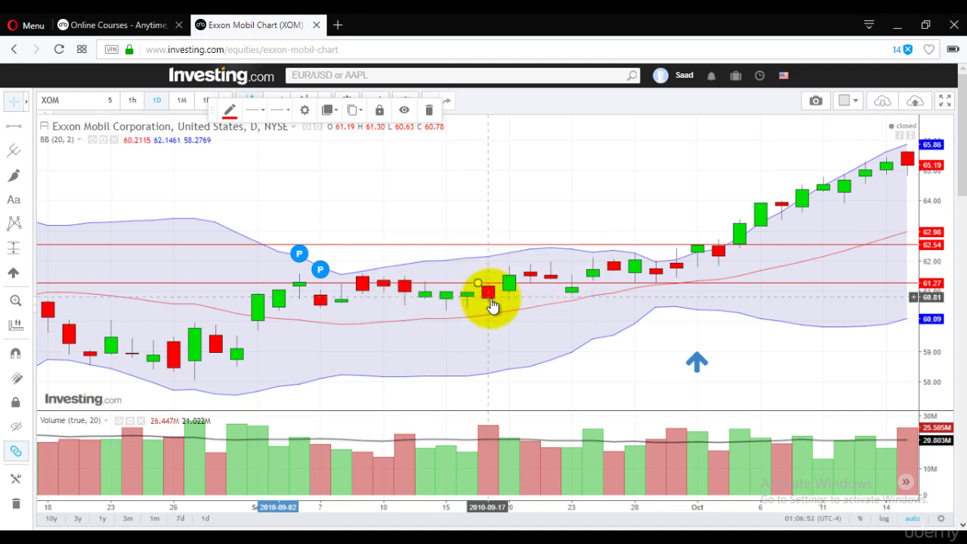
mouse_move(519, 499)
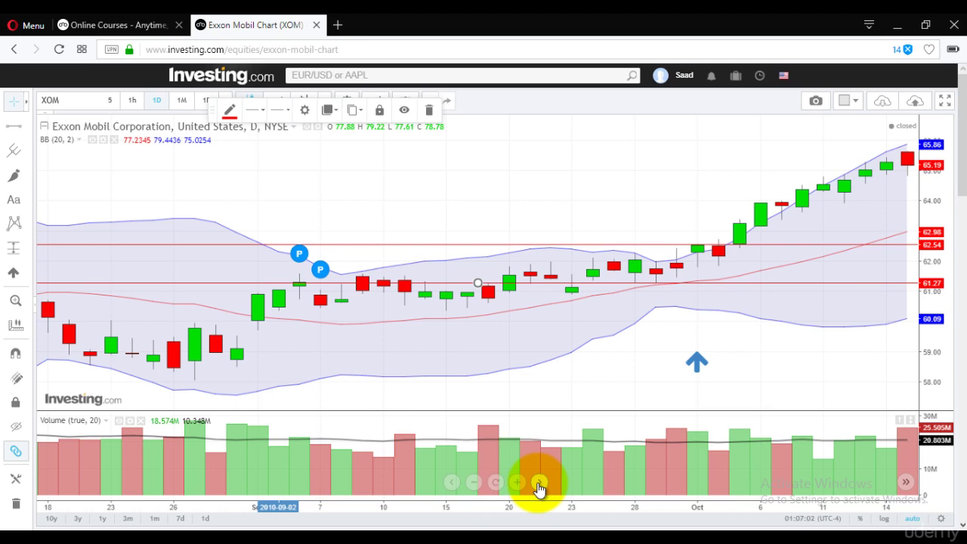
left_click(539, 482)
left_click(539, 482)
left_click(539, 482)
left_click(539, 482)
left_click(539, 482)
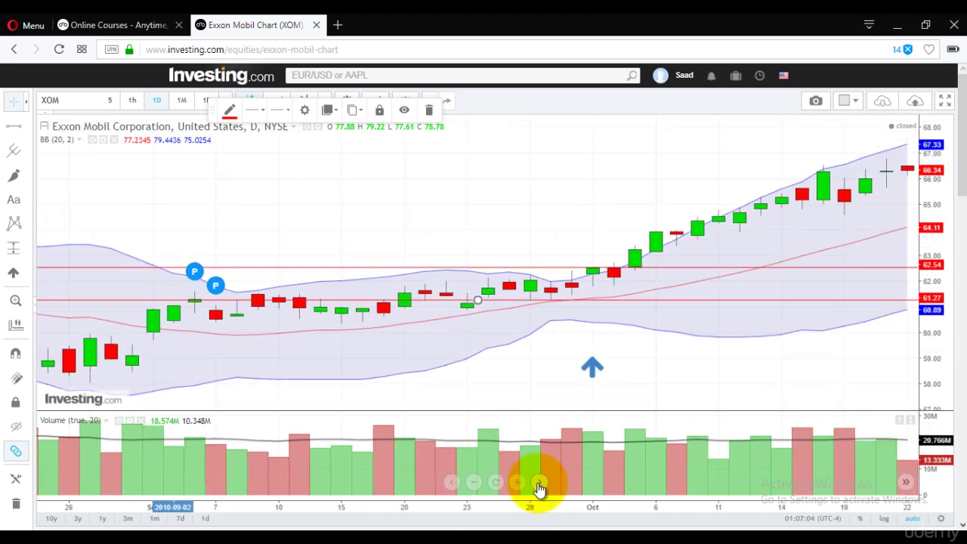
Step: Advance the chart bar by bar to 22 November 2010 and examine how price moves against the Bollinger Bands
left_click(539, 482)
left_click(538, 482)
left_click(538, 482)
left_click(539, 482)
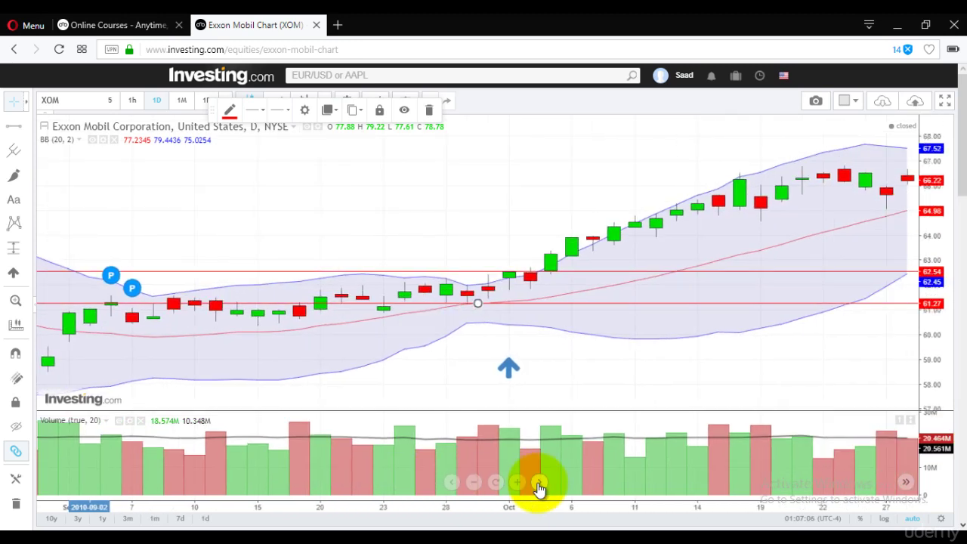
left_click(538, 482)
left_click(539, 482)
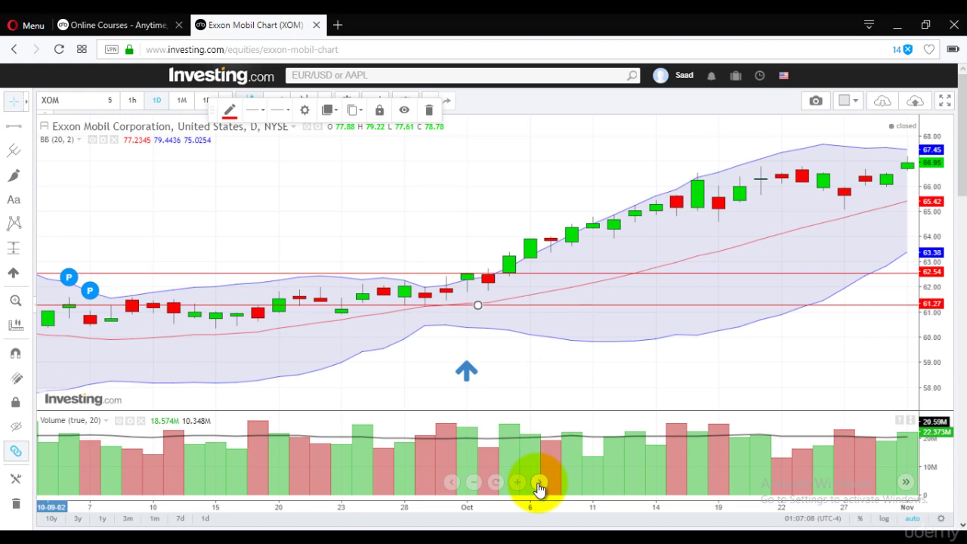
left_click(538, 482)
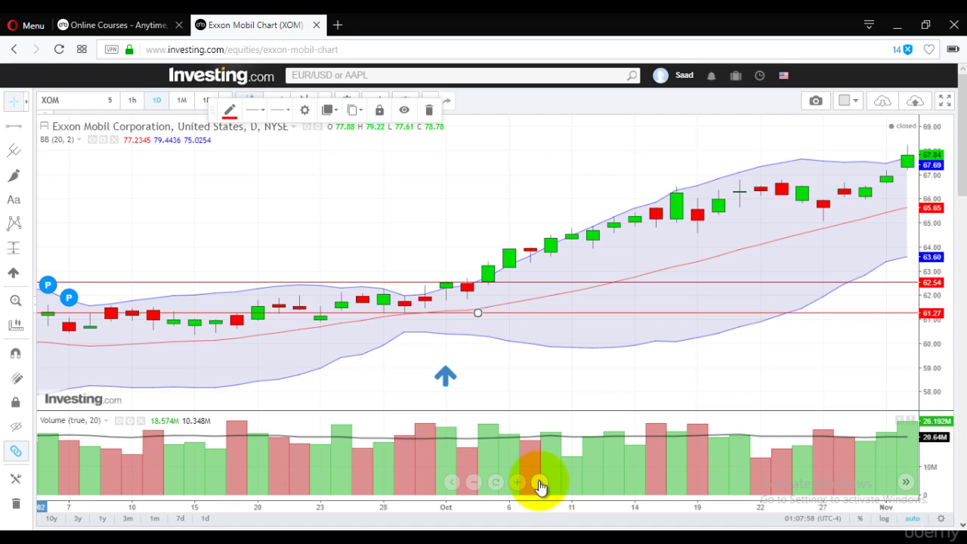
left_click(539, 482)
left_click_drag(539, 483, 540, 484)
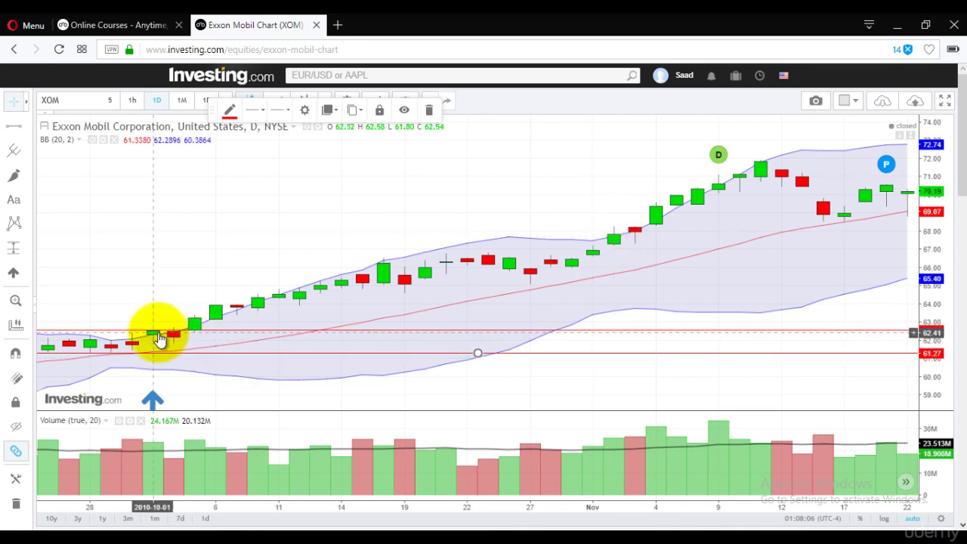
Step: Place an upward arrow below the 2 November 2010 candle and draw a red horizontal line at 67.85
left_click(13, 273)
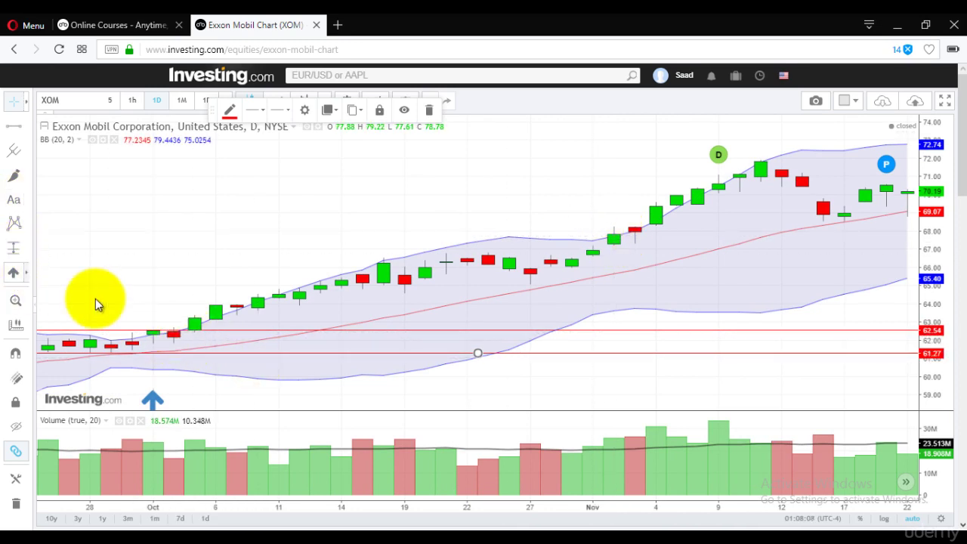
left_click(80, 275)
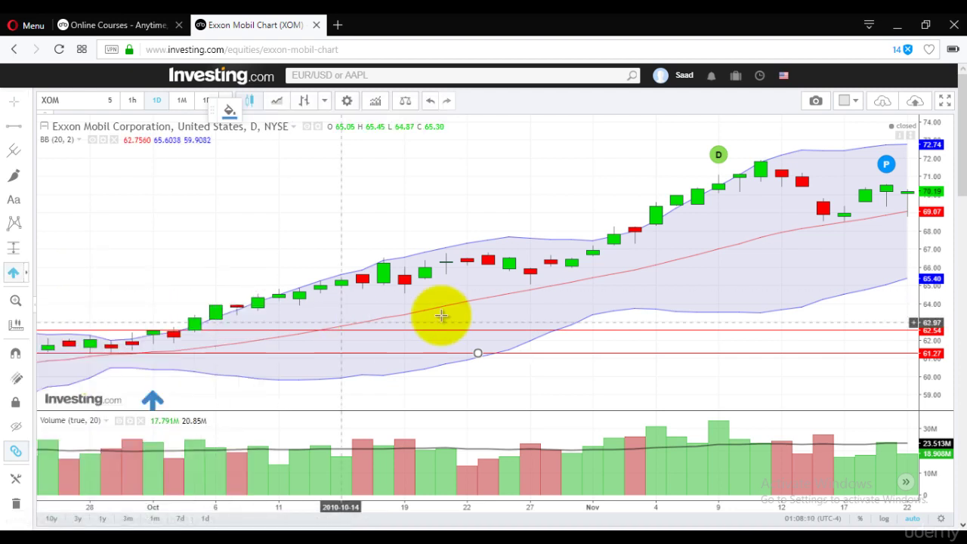
left_click(613, 279)
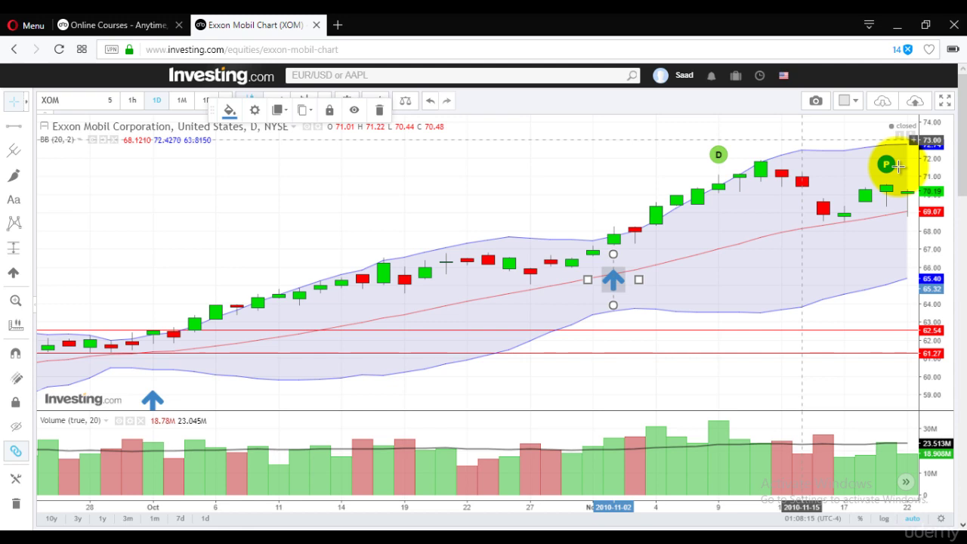
key("ctrl+z")
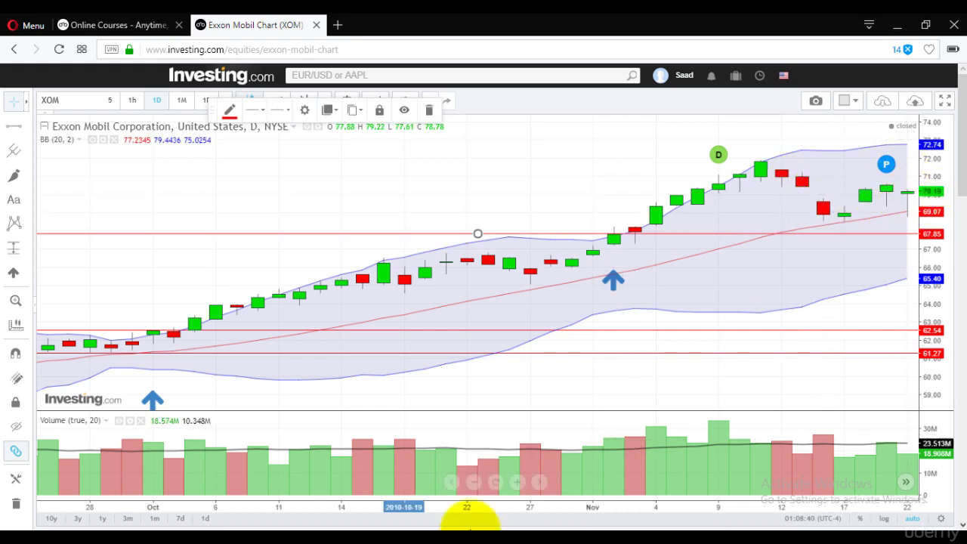
Step: Advance the chart bar by bar to 6 December 2010, compare price with the 67.85 line, and deselect the line
left_click(539, 483)
left_click(539, 483)
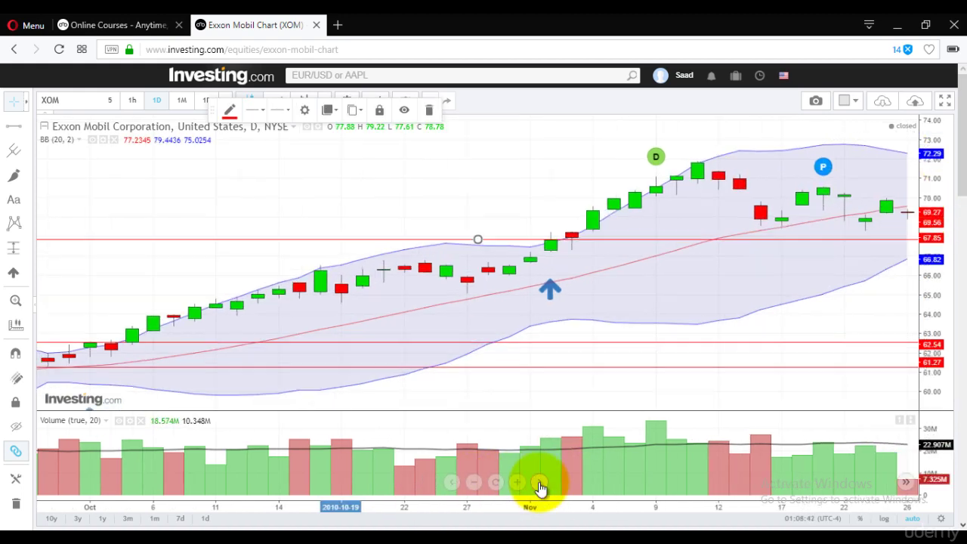
left_click(539, 483)
left_click(539, 483)
left_click(539, 482)
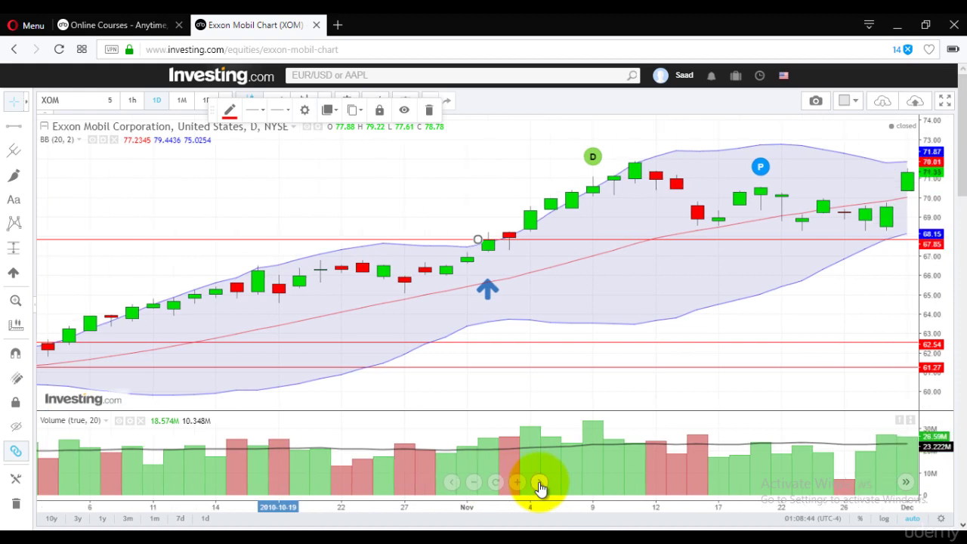
left_click(539, 483)
left_click(539, 483)
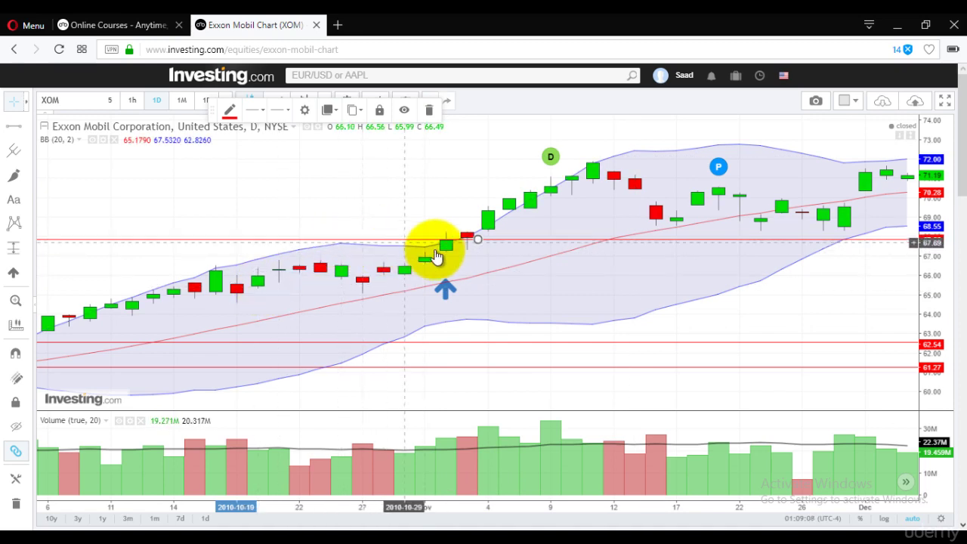
left_click(579, 281)
left_click_drag(579, 281, 534, 278)
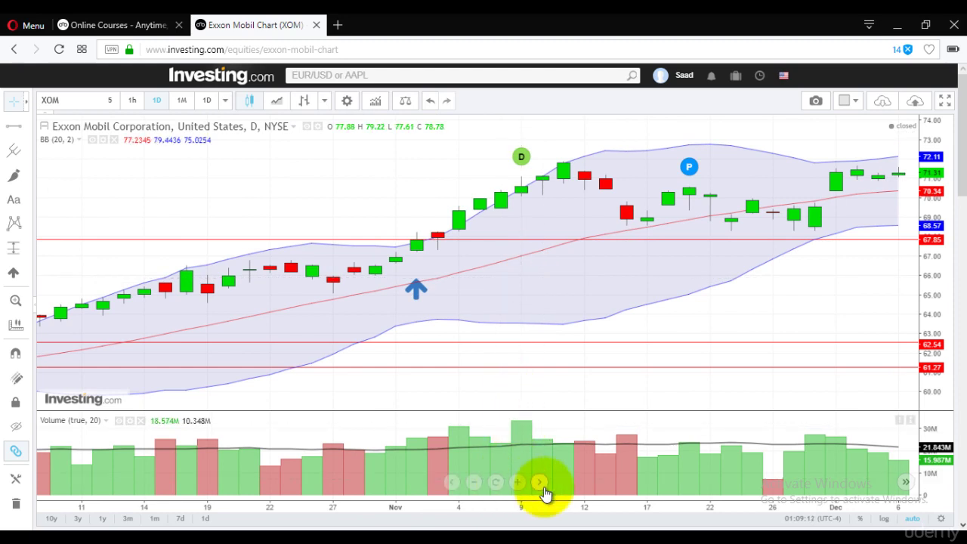
Step: Advance the chart bar by bar to 5 January 2011 and examine how price approaches the upper band
left_click(541, 483)
left_click(541, 483)
left_click(541, 484)
left_click(541, 484)
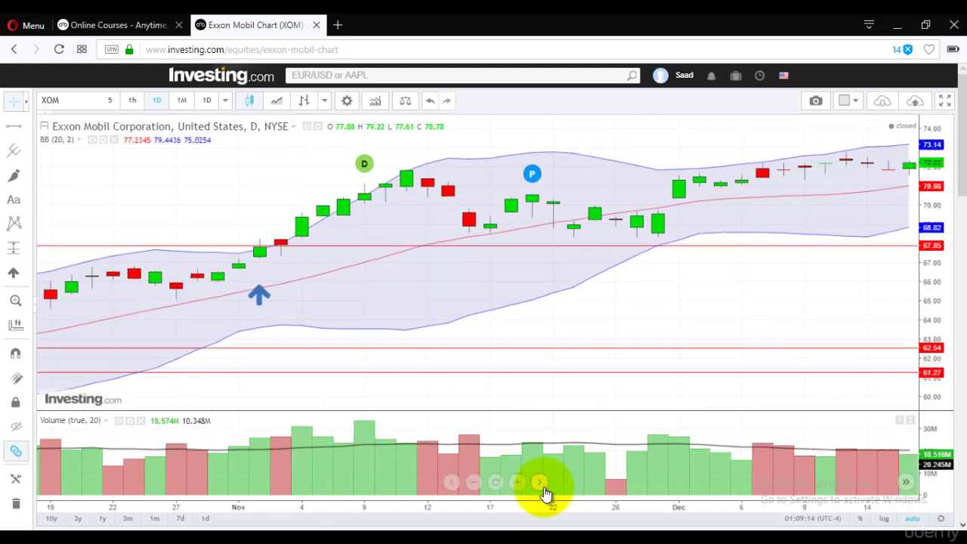
left_click(541, 483)
left_click(541, 483)
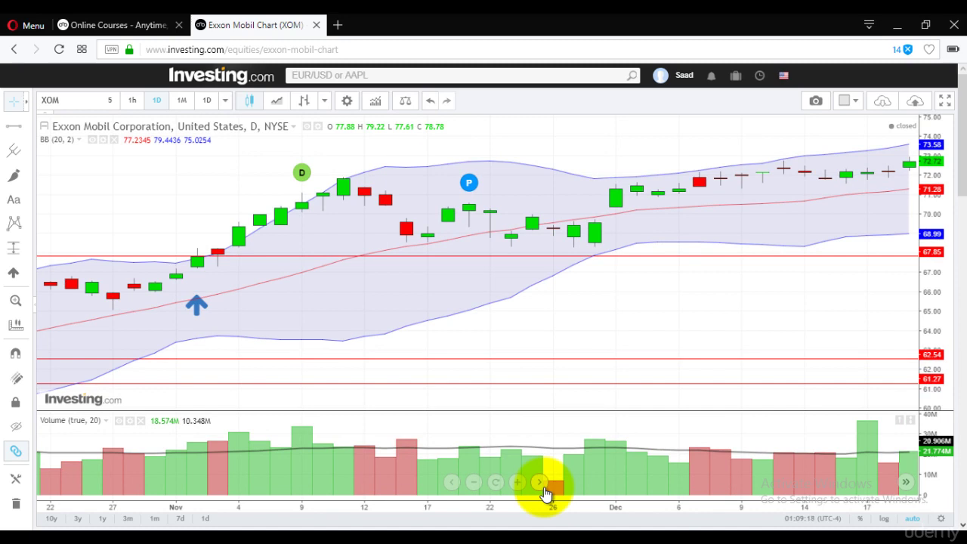
left_click(541, 484)
left_click(541, 484)
left_click(541, 483)
left_click(541, 484)
left_click(541, 483)
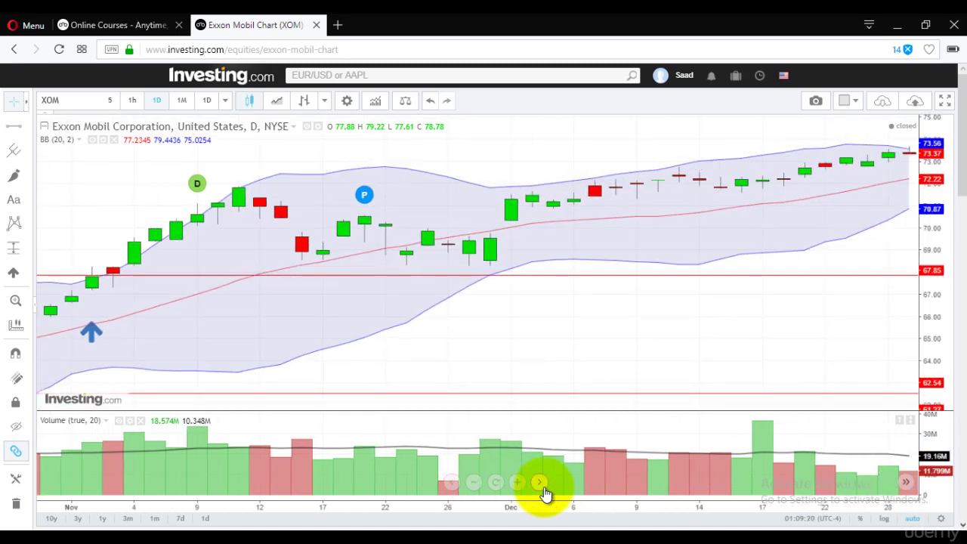
left_click(541, 484)
left_click(541, 483)
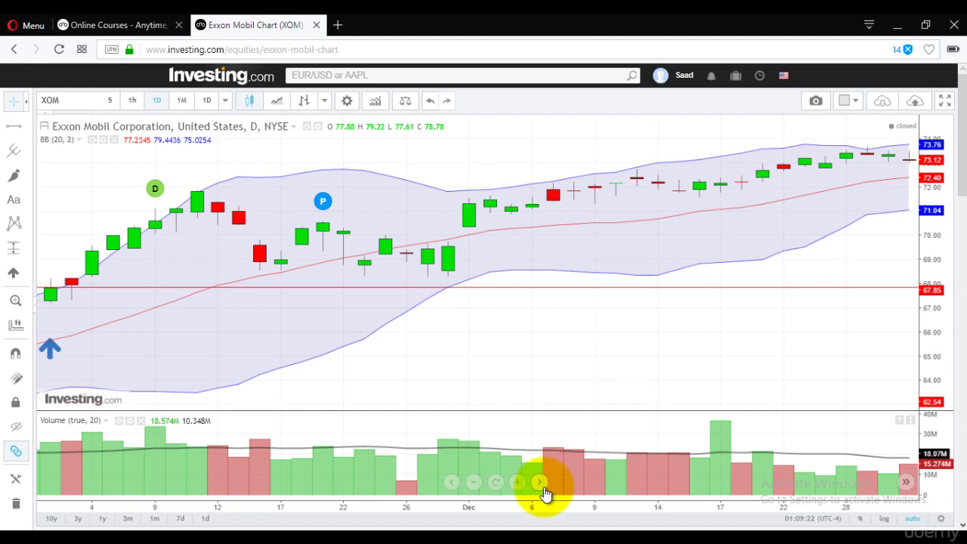
left_click(541, 483)
left_click(540, 484)
left_click(541, 484)
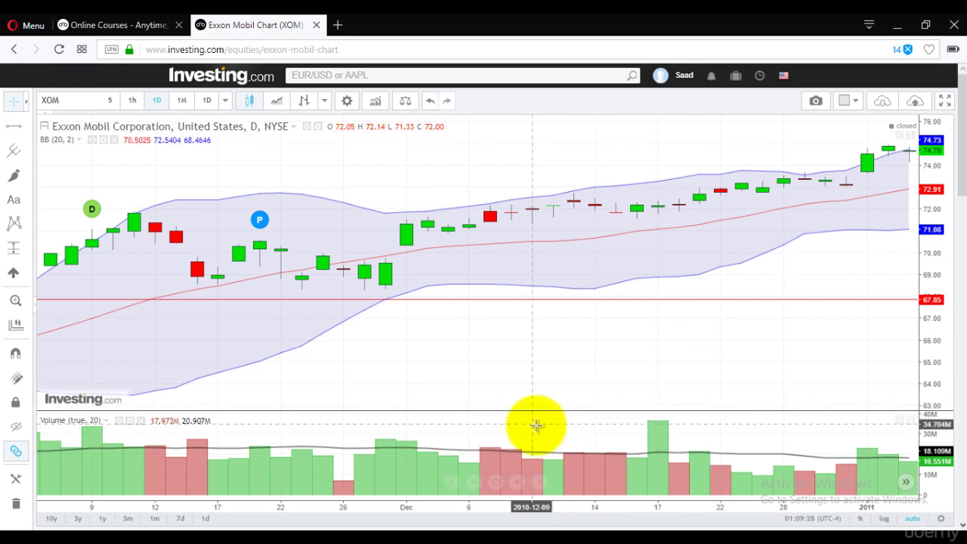
Step: Advance the chart to 1 March 2011 and examine the candles between the upper and middle bands
mouse_move(529, 499)
left_click(541, 483)
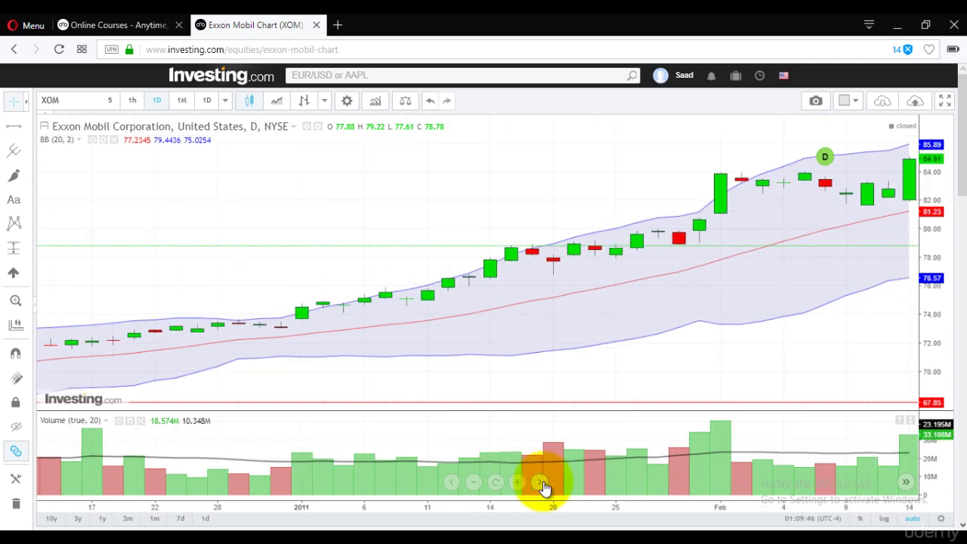
left_click(542, 483)
left_click(542, 484)
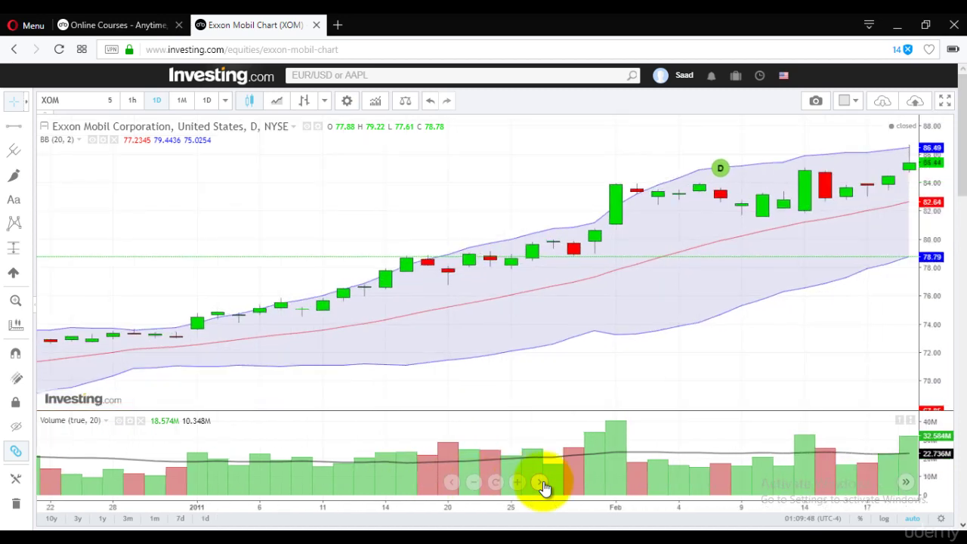
left_click(541, 483)
left_click(542, 483)
left_click(542, 484)
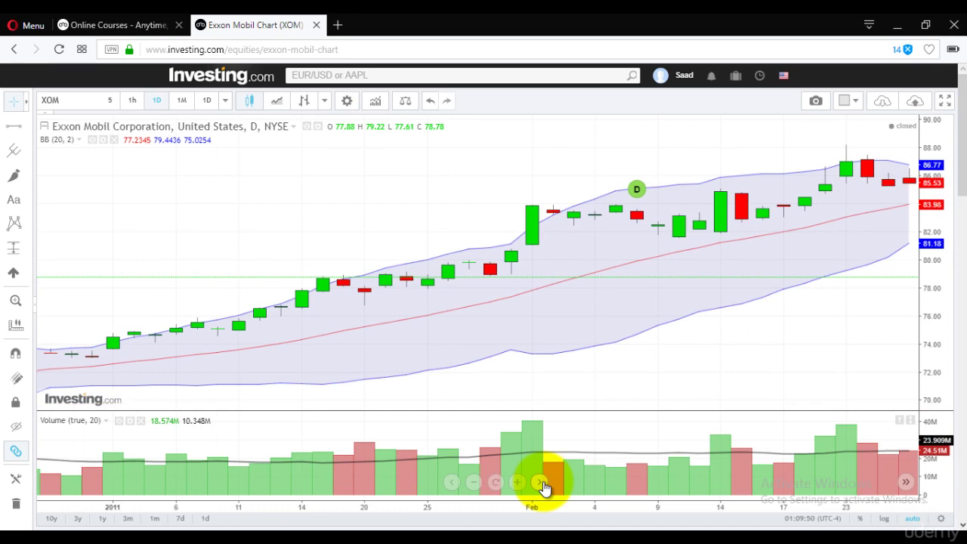
left_click(542, 484)
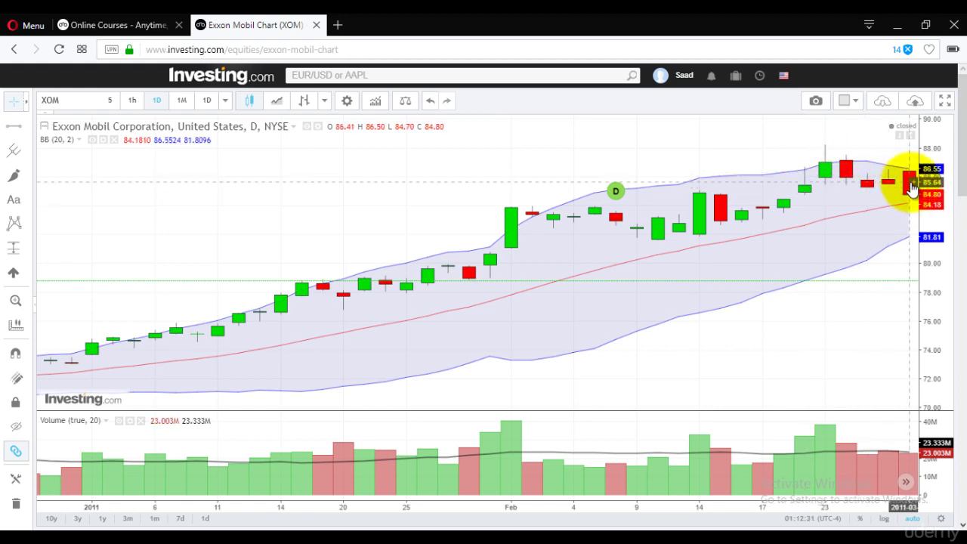
Step: Place a downward arrow below the 1 March 2011 candle, at about 79.98
left_click(28, 271)
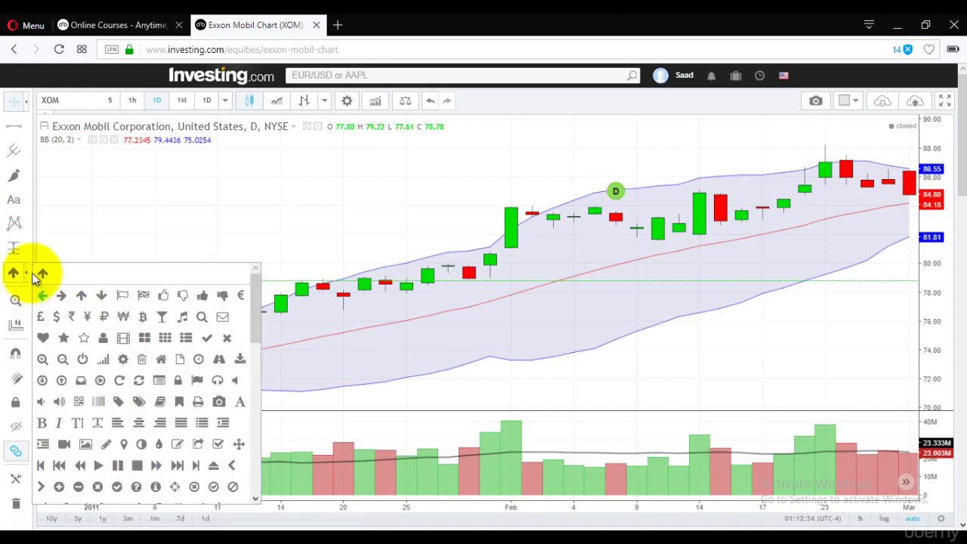
left_click(103, 300)
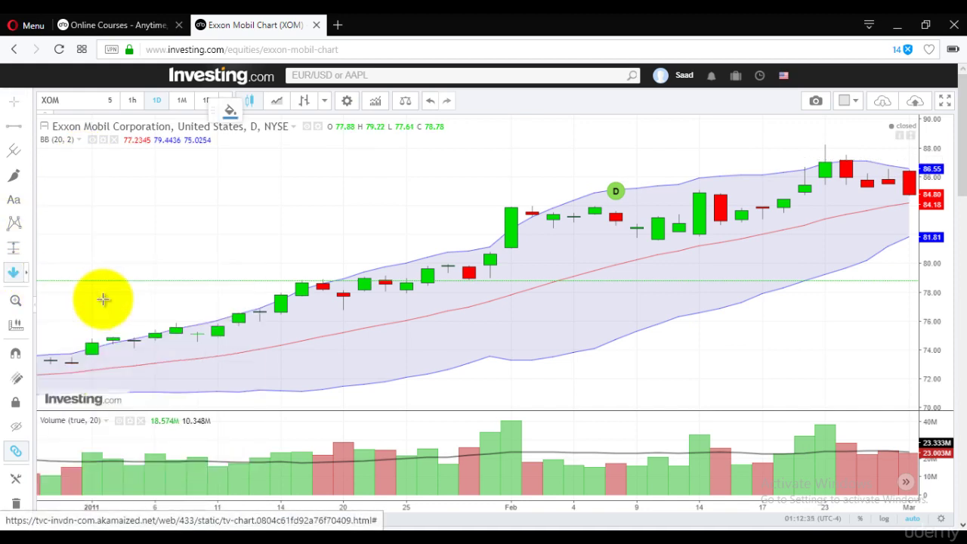
left_click(896, 263)
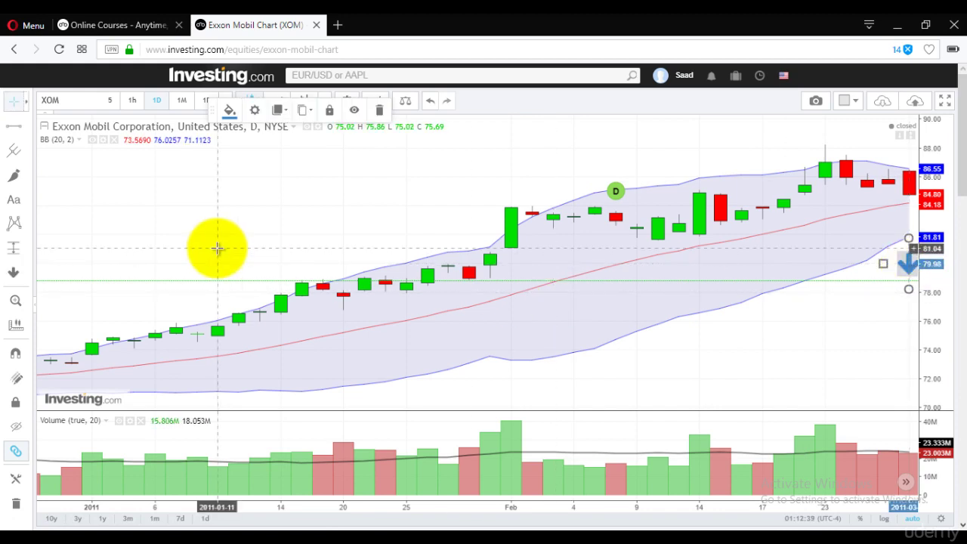
Step: Draw two red horizontal lines, one above the latest candles at 86.79 and one below them at 81.66
left_click(15, 127)
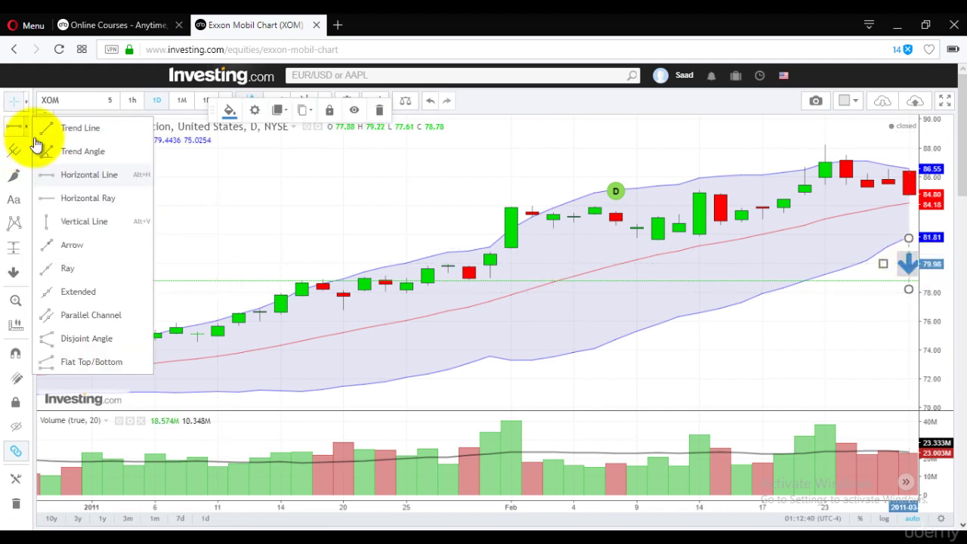
left_click(89, 176)
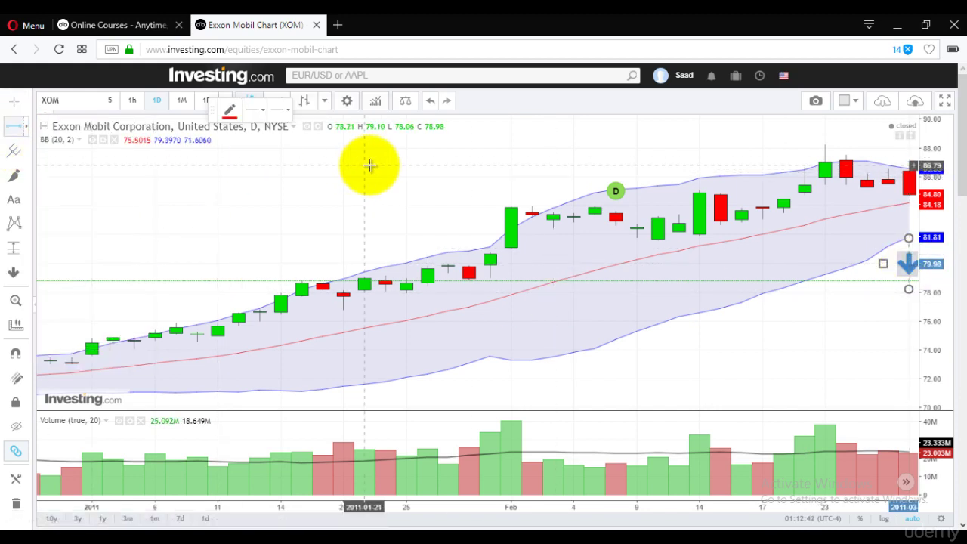
left_click(420, 165)
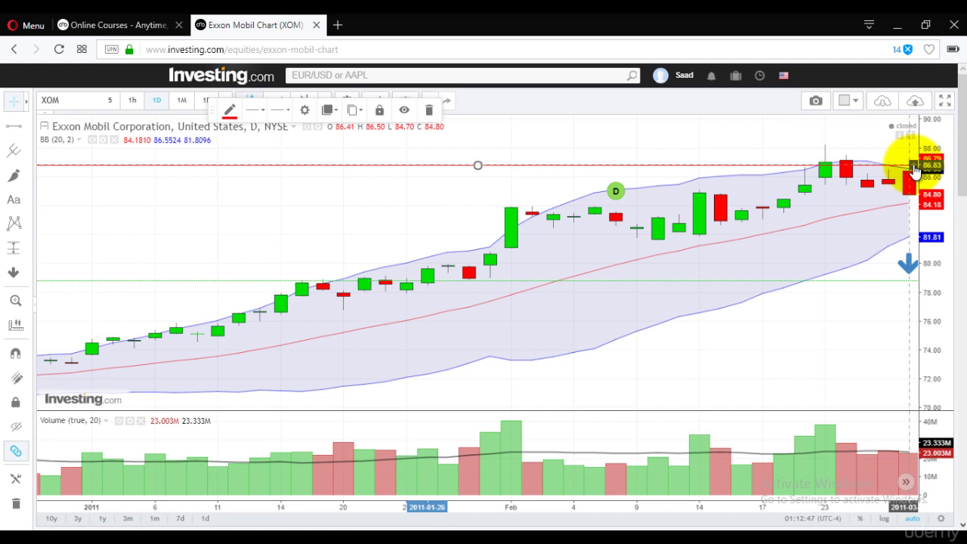
left_click(687, 239)
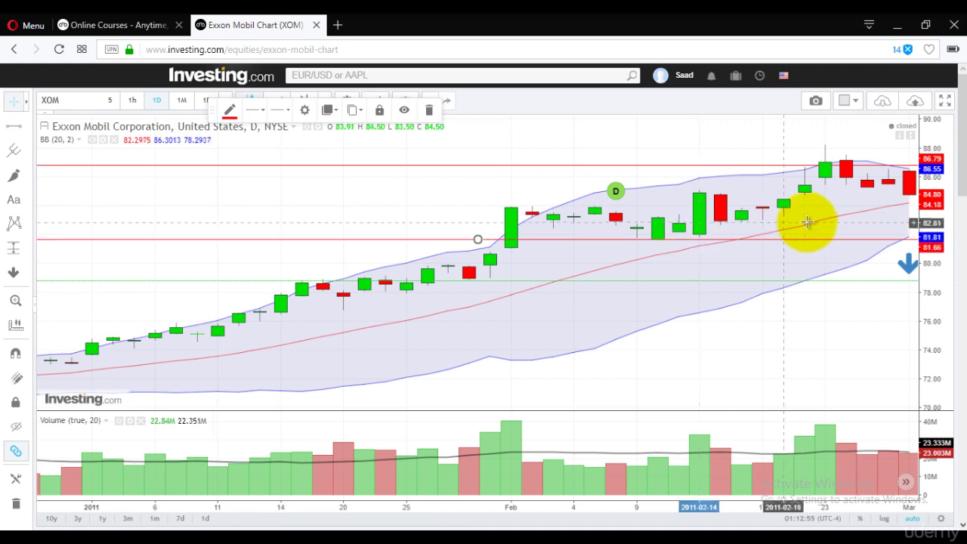
left_click(907, 261)
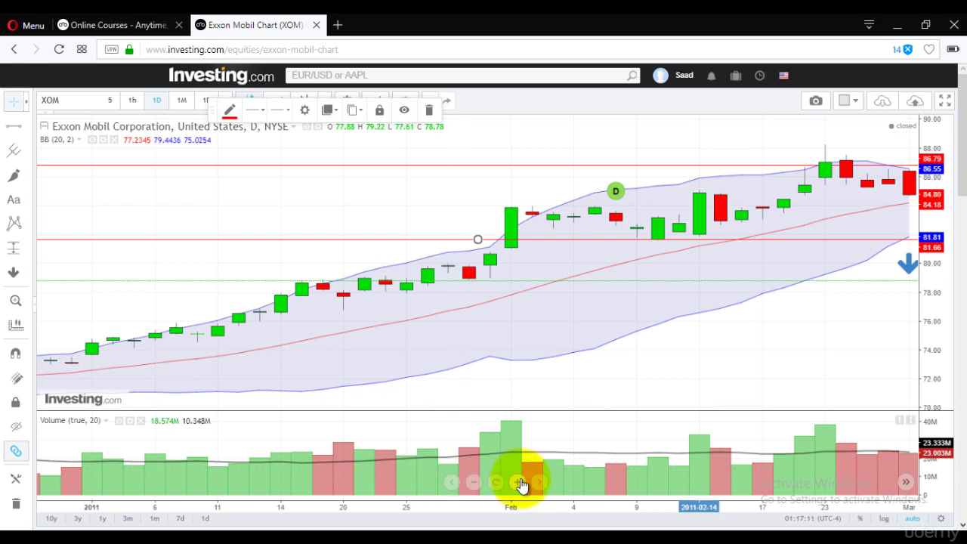
Step: Advance the chart bar by bar to 11 March 2011 and examine price against the 81.66 line and lower band
left_click(544, 488)
left_click(543, 489)
left_click(544, 489)
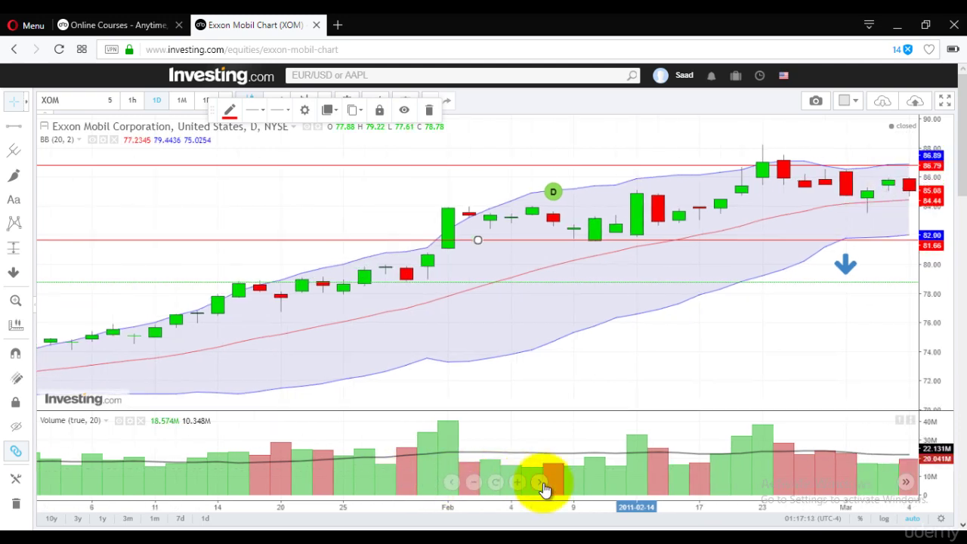
left_click(544, 489)
left_click(544, 489)
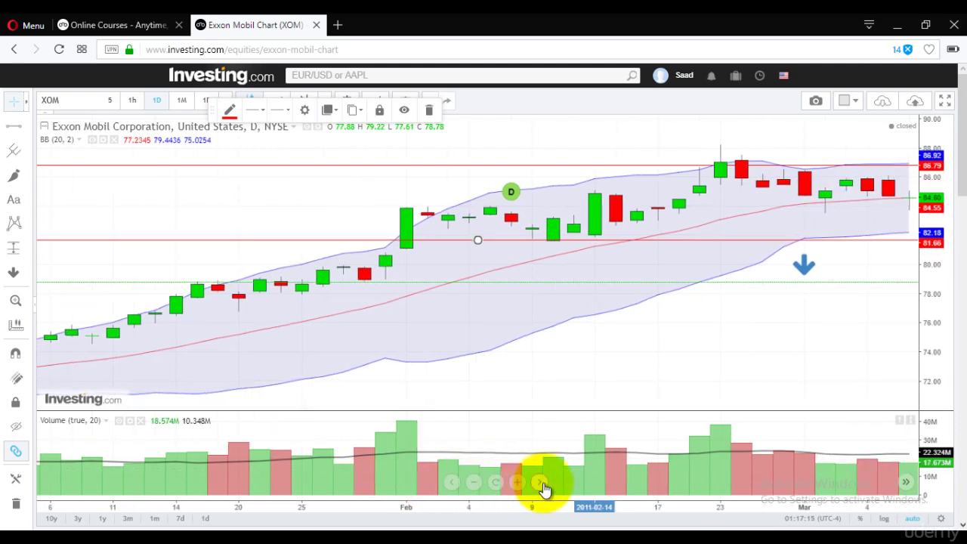
left_click(544, 489)
left_click(544, 488)
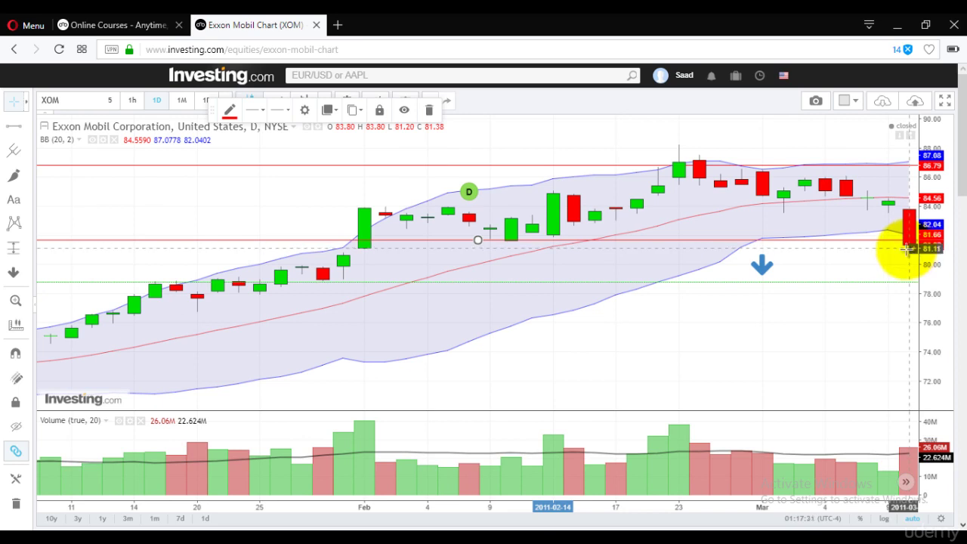
left_click(540, 483)
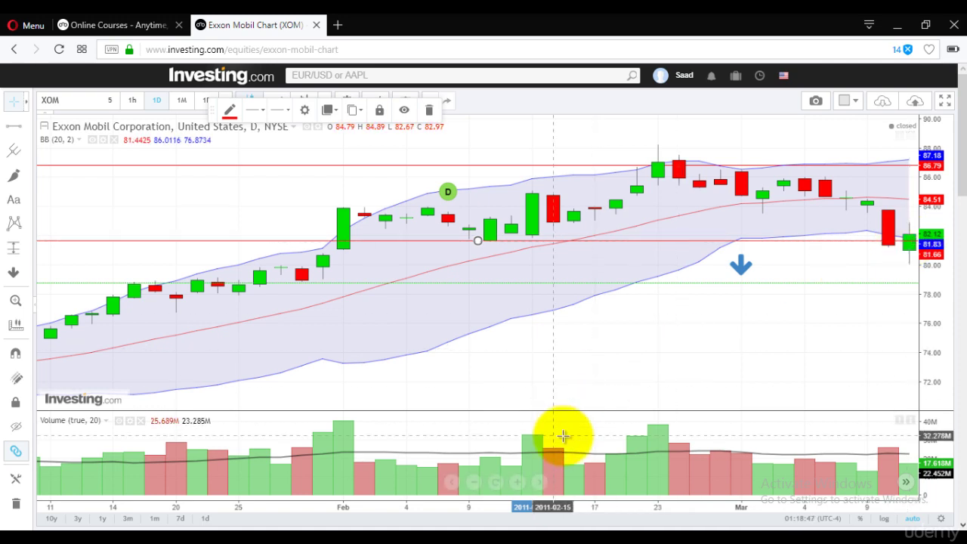
Step: Advance the chart bar by bar to 21 March 2011 and follow price around the lower band
left_click(541, 483)
left_click(541, 483)
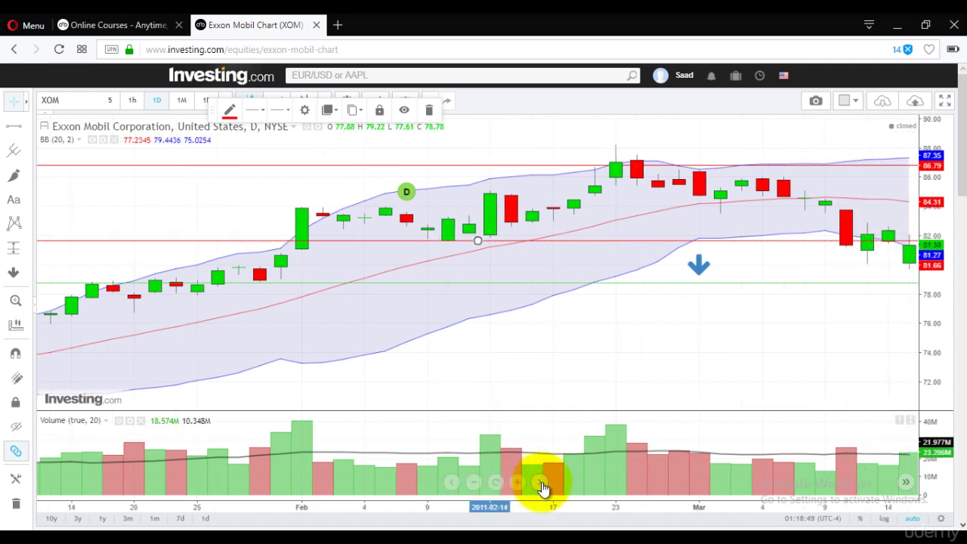
left_click(541, 482)
left_click(541, 483)
left_click(541, 483)
left_click(541, 483)
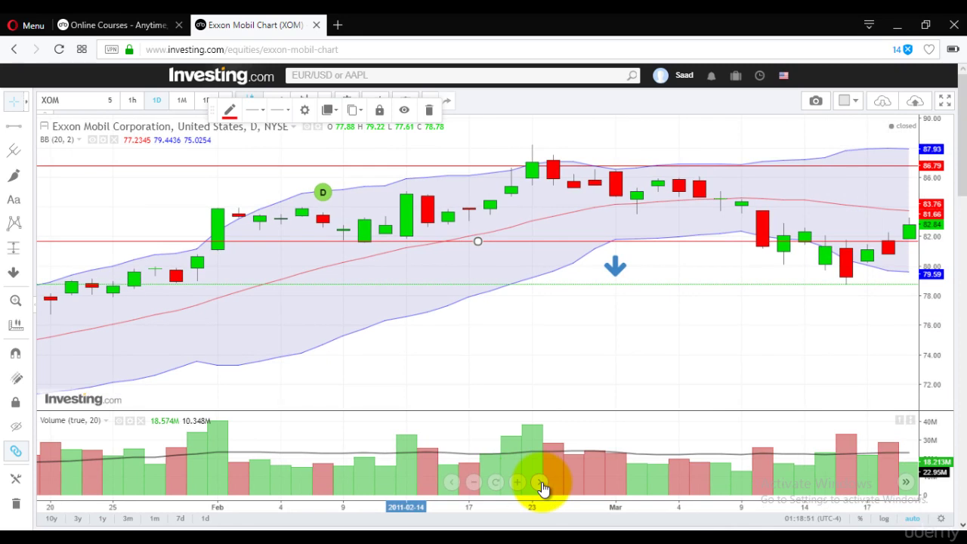
Step: Advance the chart bar by bar to 21 April 2011 and follow price between the 81.66 and 86.79 lines
left_click(541, 483)
left_click(541, 483)
left_click(541, 482)
left_click(541, 482)
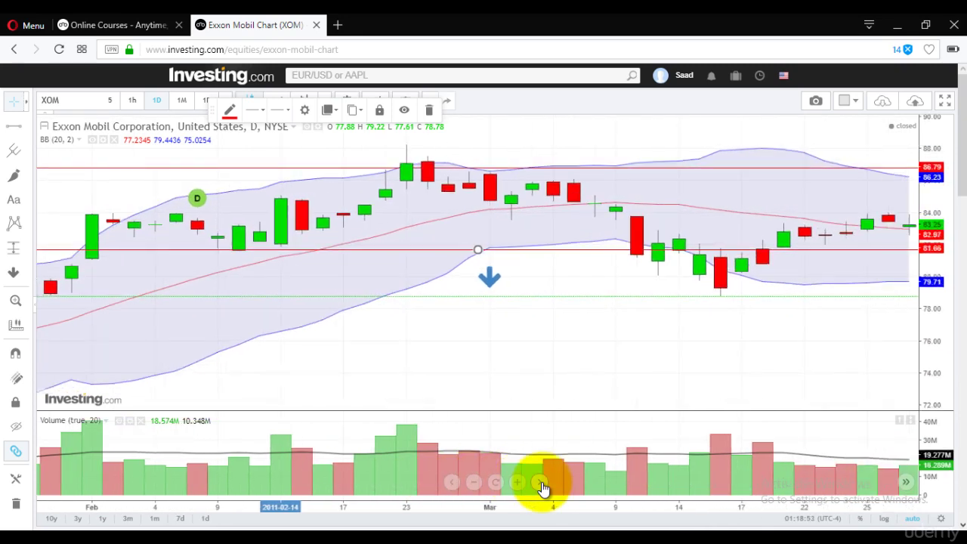
left_click(541, 483)
left_click(541, 483)
left_click(541, 483)
left_click(541, 483)
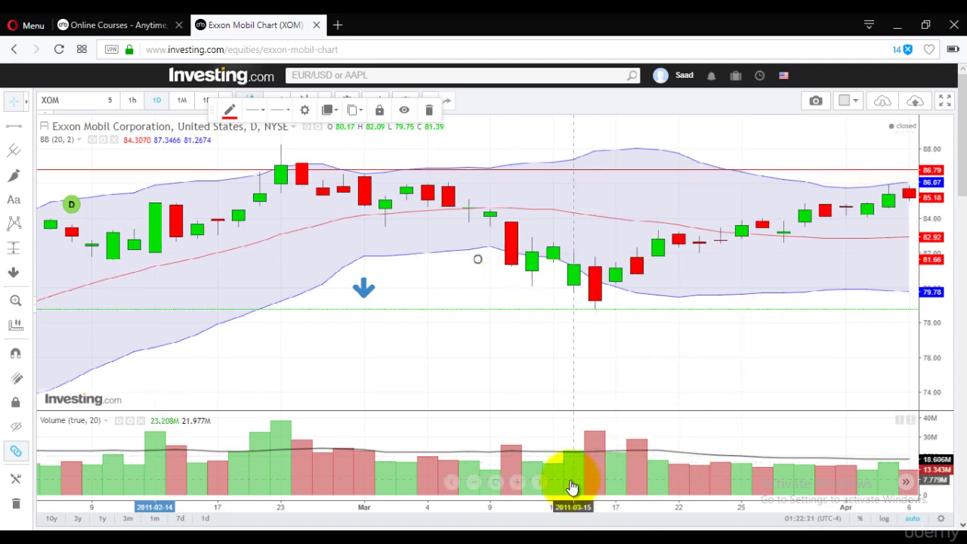
left_click(541, 487)
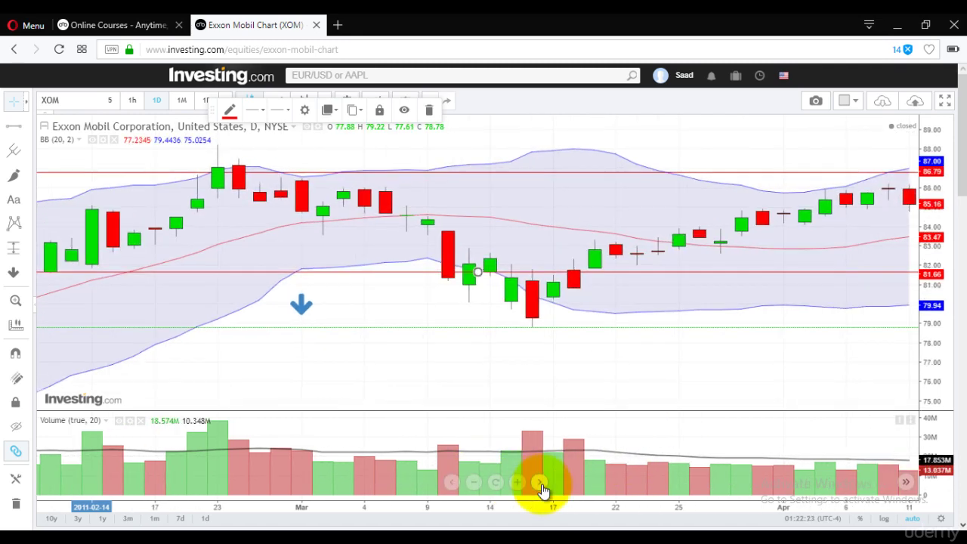
left_click(541, 487)
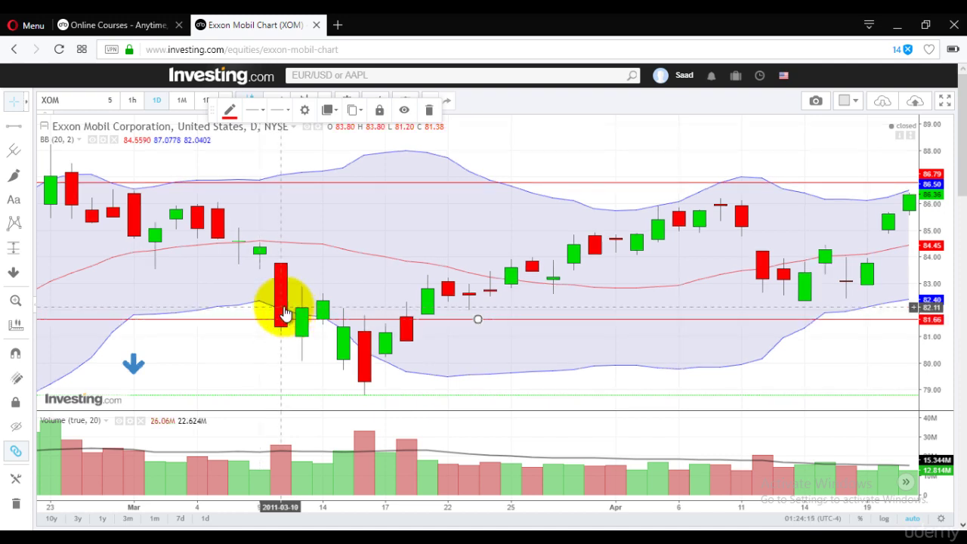
Step: Select the price series at the 10 March 2011 candle and examine its close against the lower Bollinger Band
left_click(281, 334)
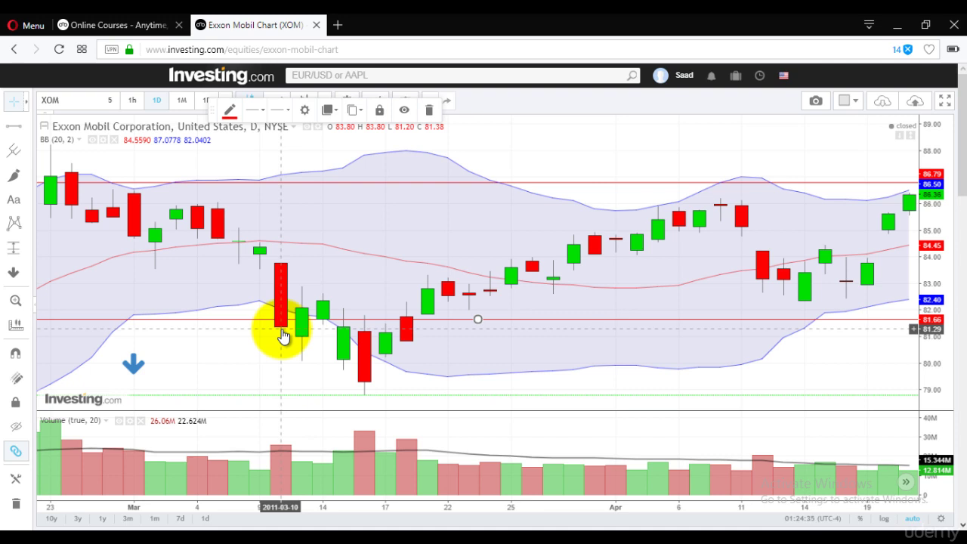
left_click(281, 337)
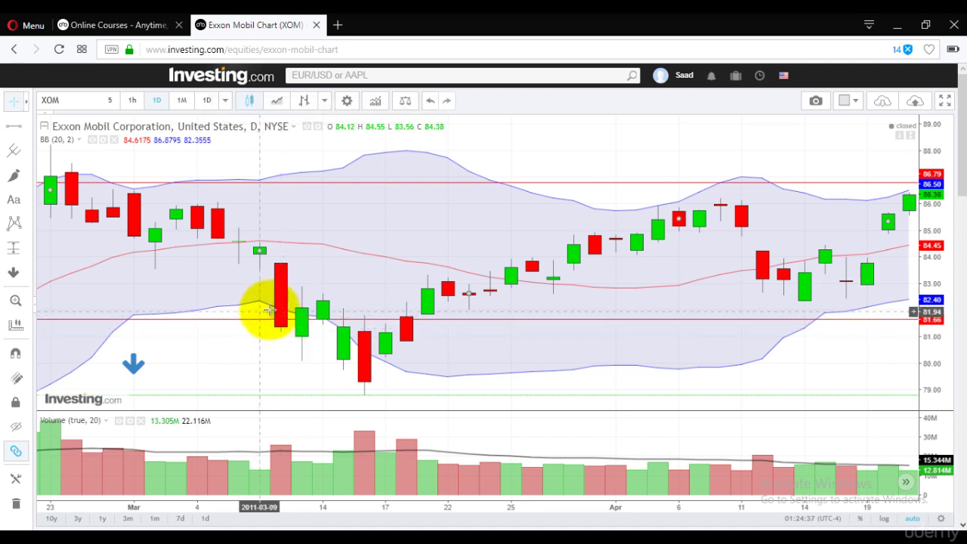